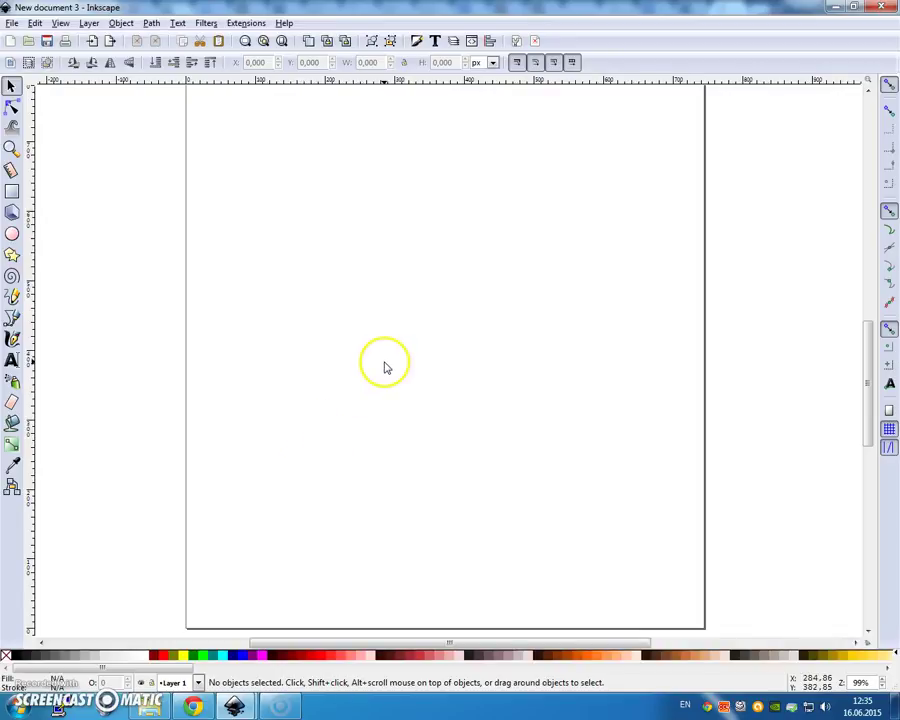
Step: Create a flowed text frame low on the page reading 'More tests', then deselect it
{"action": "left_click", "coordinate": [12, 362]}
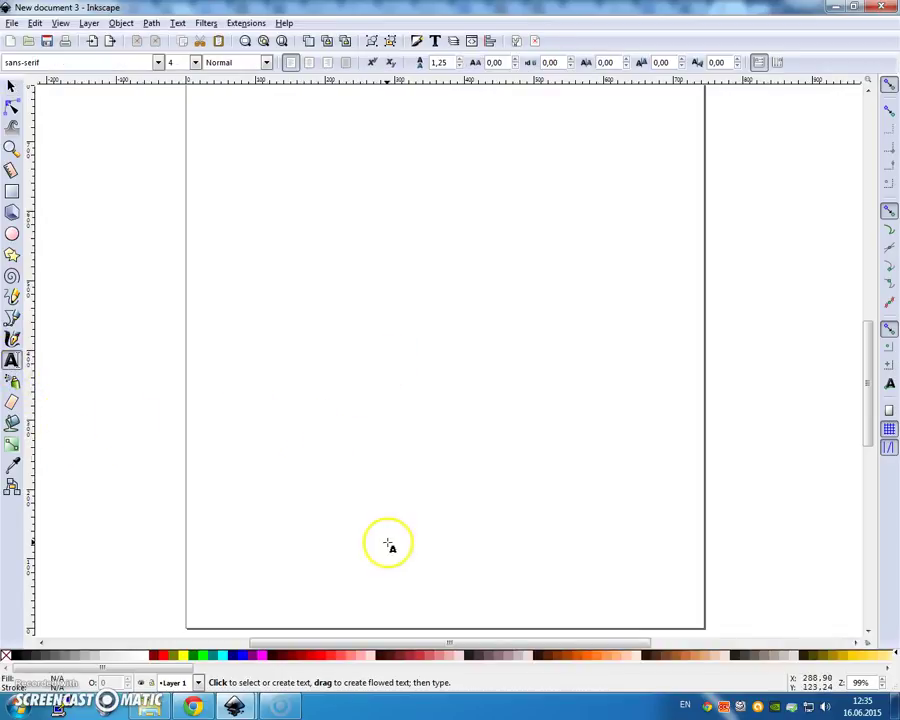
{"action": "left_click_drag", "start_coordinate": [270, 464], "coordinate": [599, 573]}
{"action": "left_click", "coordinate": [418, 524]}
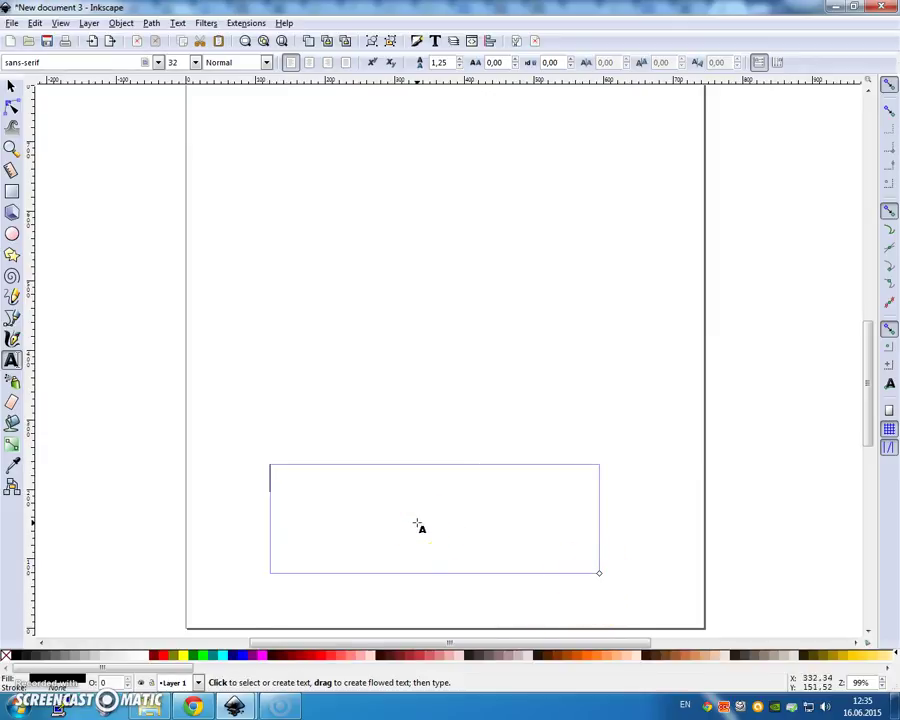
{"action": "type", "text": "Mor"}
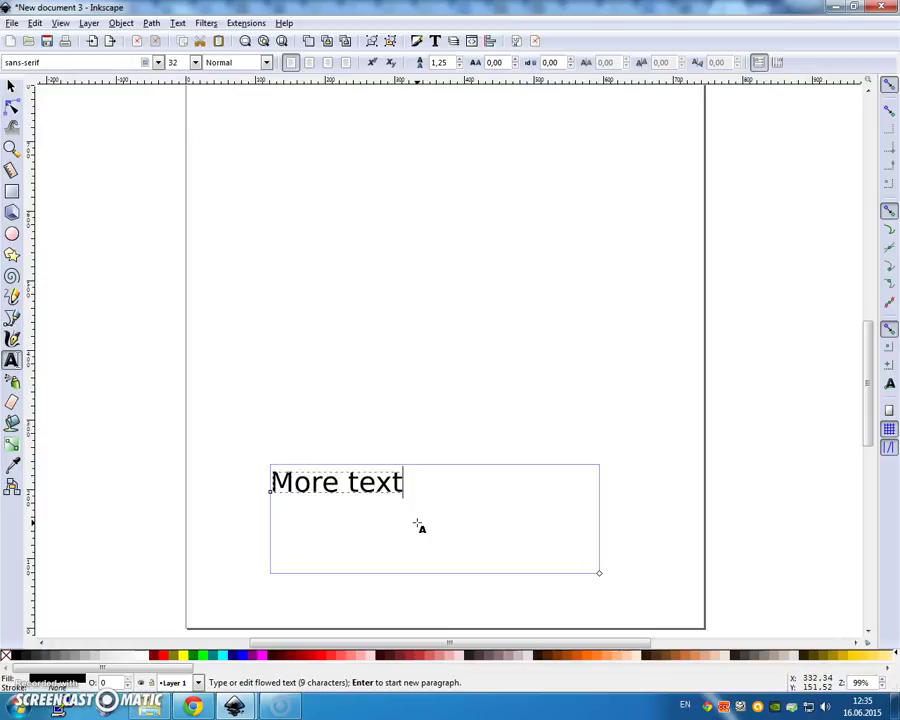
{"action": "type", "text": "e test."}
{"action": "key", "text": "BackSpace"}
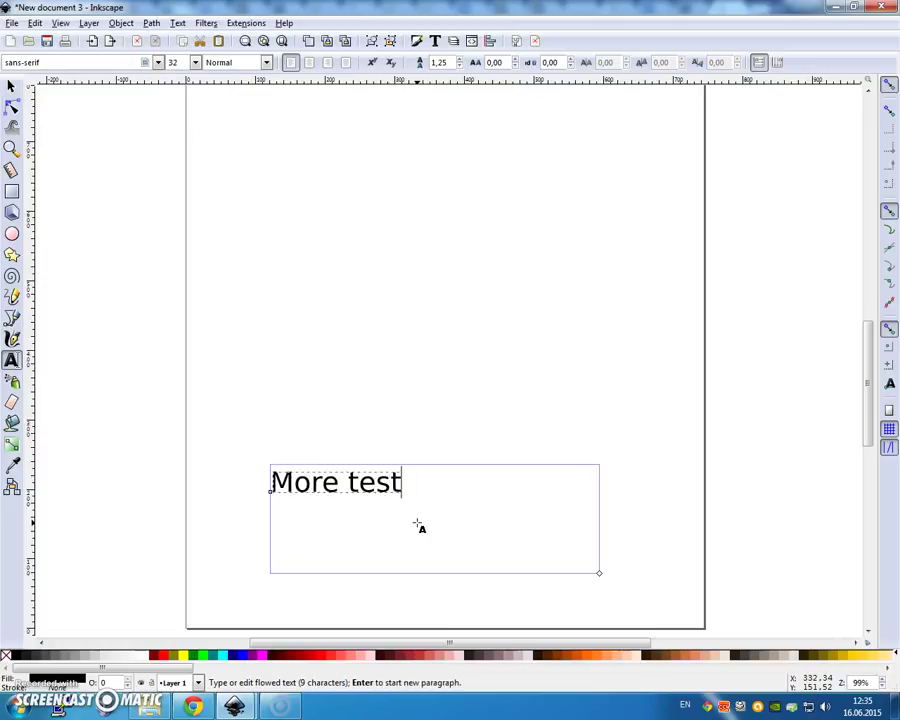
{"action": "type", "text": "s"}
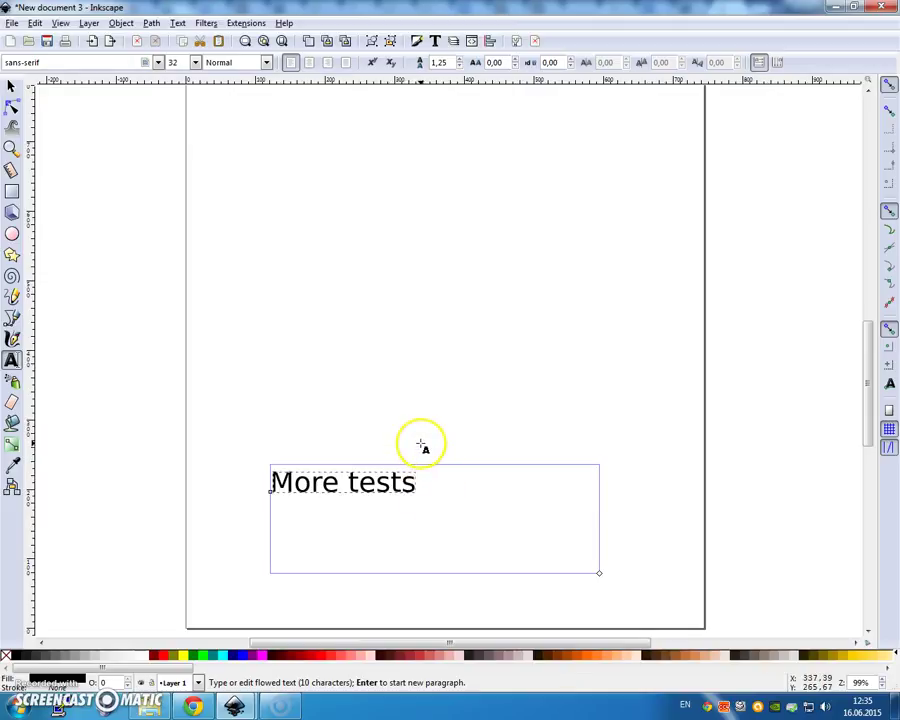
{"action": "left_click", "coordinate": [11, 87]}
{"action": "left_click", "coordinate": [331, 391]}
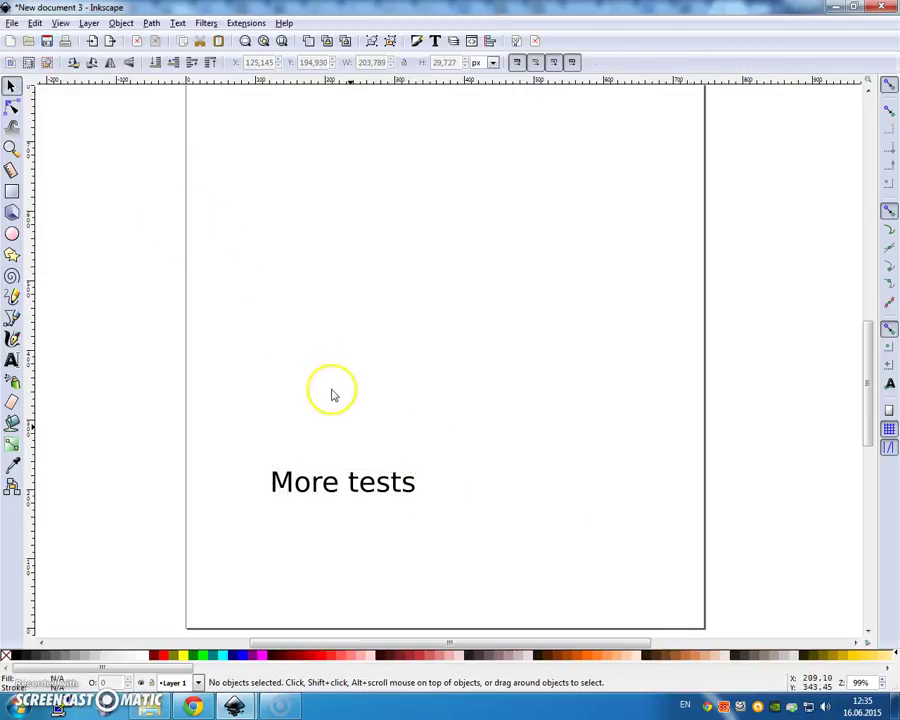
Step: Select the 'More tests' text with the Node tool and apply Path > Object to Path
{"action": "left_click", "coordinate": [150, 23]}
{"action": "left_click", "coordinate": [148, 26]}
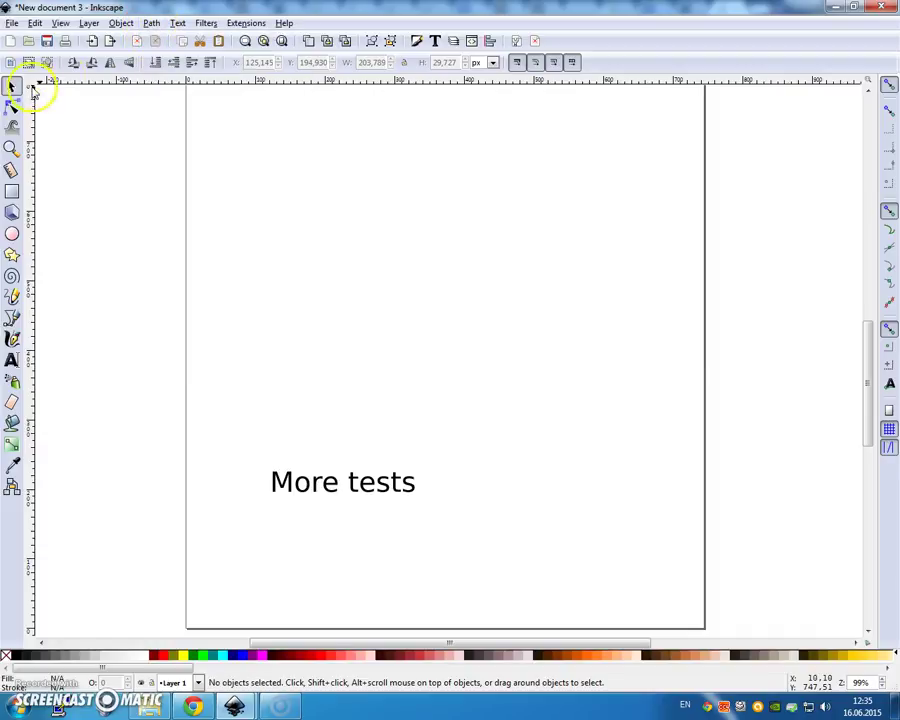
{"action": "left_click", "coordinate": [11, 107]}
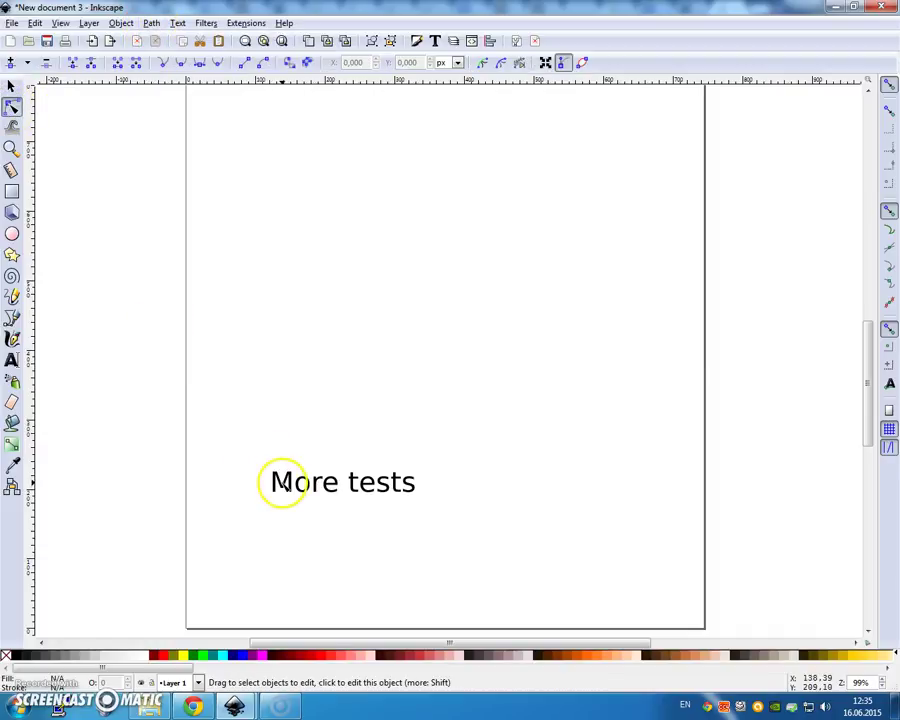
{"action": "left_click", "coordinate": [288, 484]}
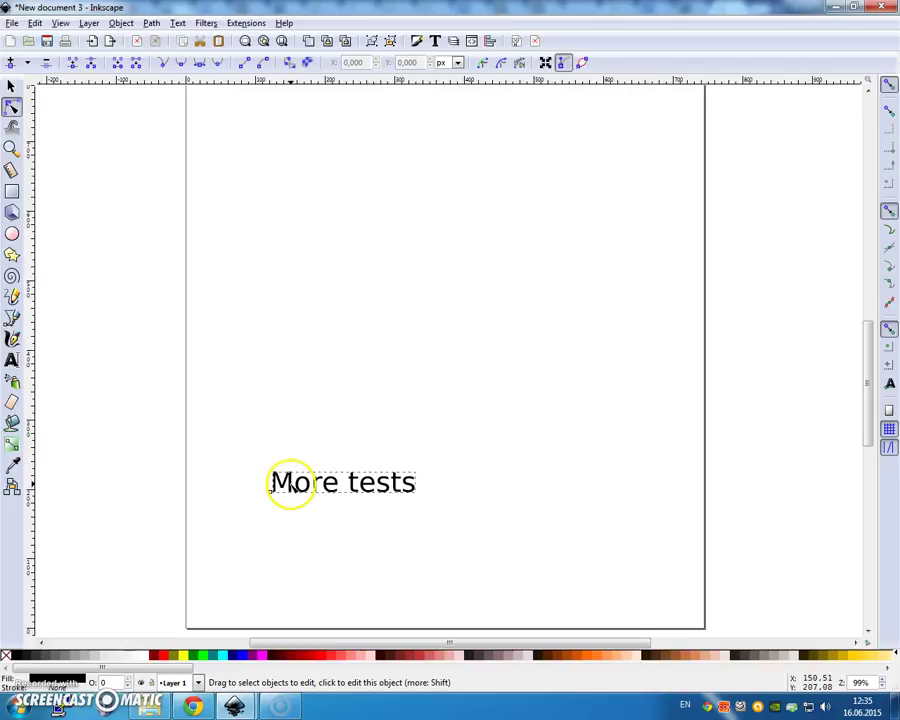
{"action": "scroll", "coordinate": [291, 485], "scroll_direction": "up", "scroll_amount": 4}
{"action": "left_click", "coordinate": [251, 236]}
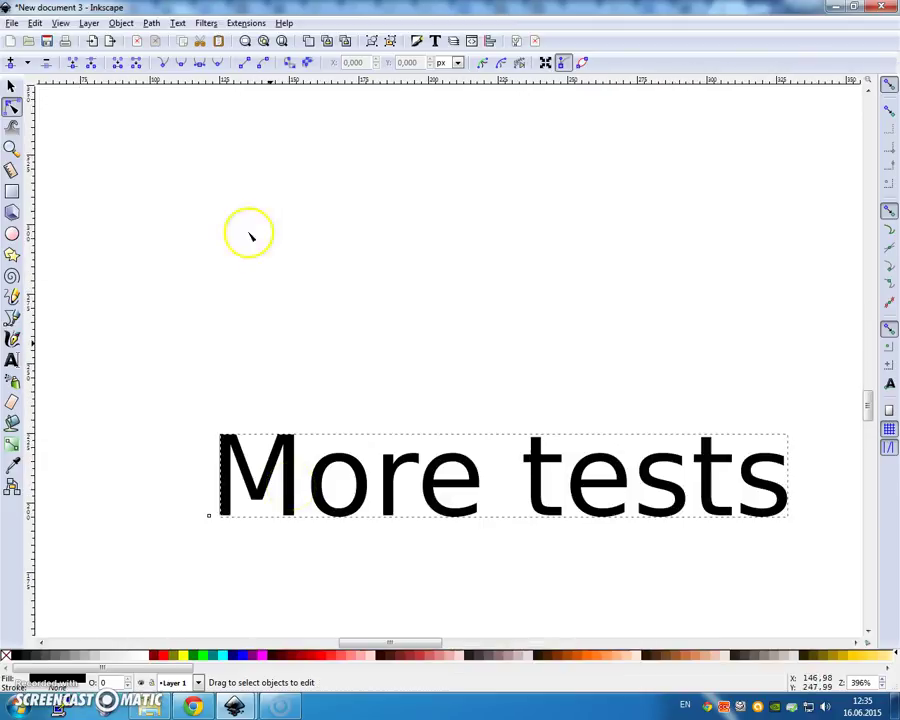
{"action": "left_click", "coordinate": [154, 24]}
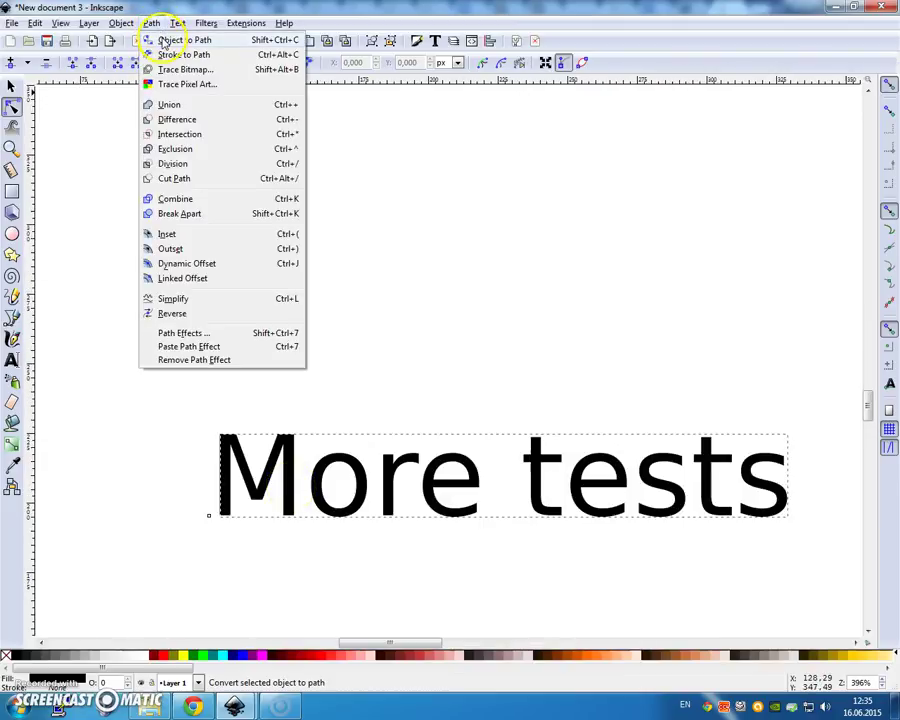
{"action": "left_click", "coordinate": [160, 39]}
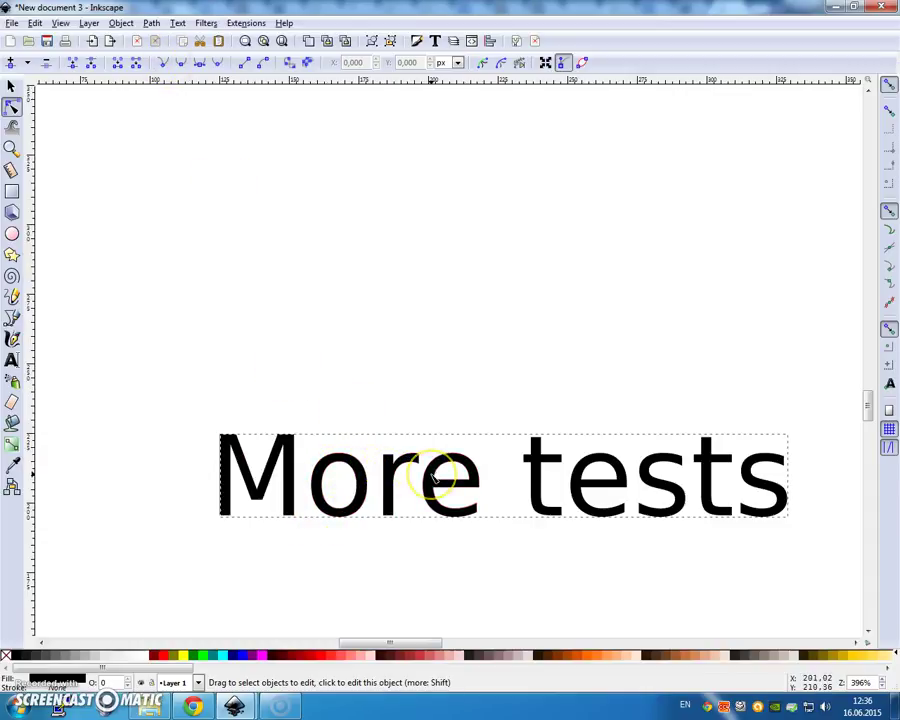
Step: Select the M, o, r, e and t letters for node editing, then clear the selection
{"action": "scroll", "coordinate": [425, 476], "scroll_direction": "up", "scroll_amount": 2}
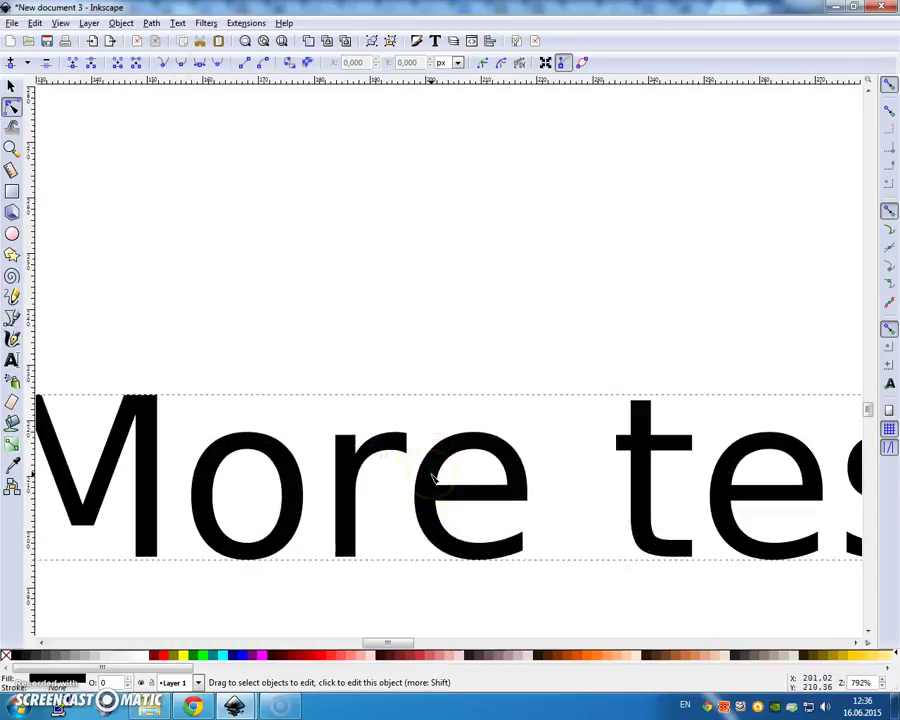
{"action": "left_click", "coordinate": [152, 442]}
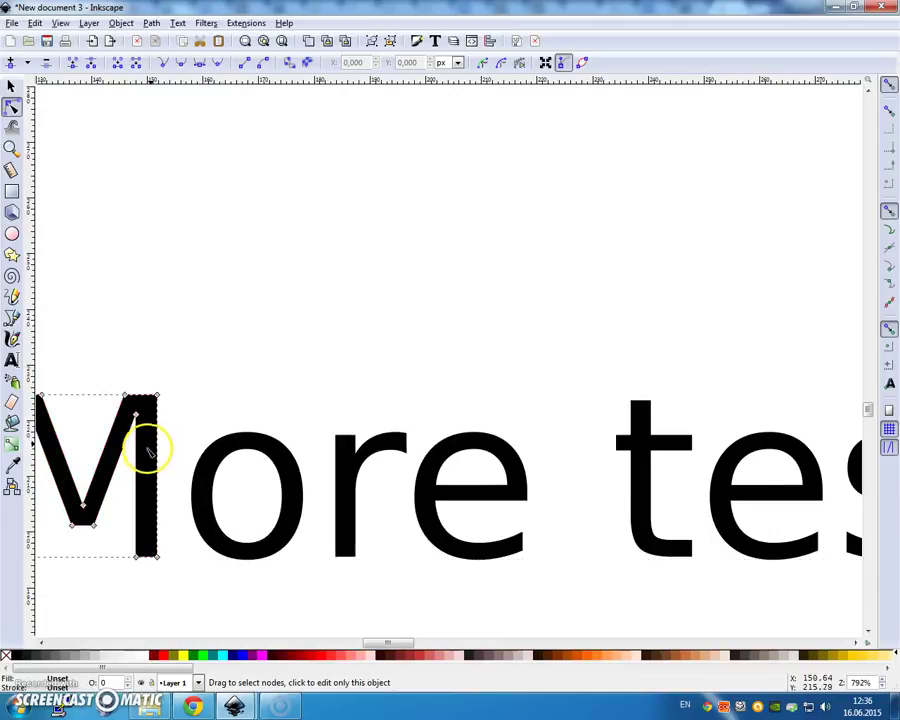
{"action": "left_click", "coordinate": [211, 477], "text": "shift"}
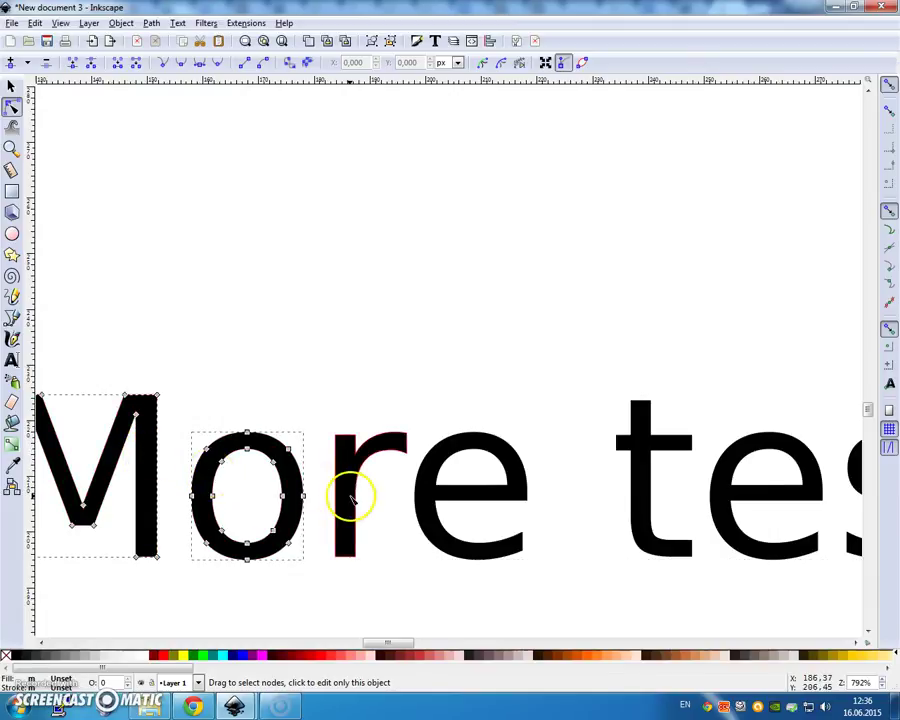
{"action": "left_click", "coordinate": [354, 490], "text": "shift"}
{"action": "left_click", "coordinate": [490, 498], "text": "shift"}
{"action": "left_click", "coordinate": [638, 496], "text": "shift"}
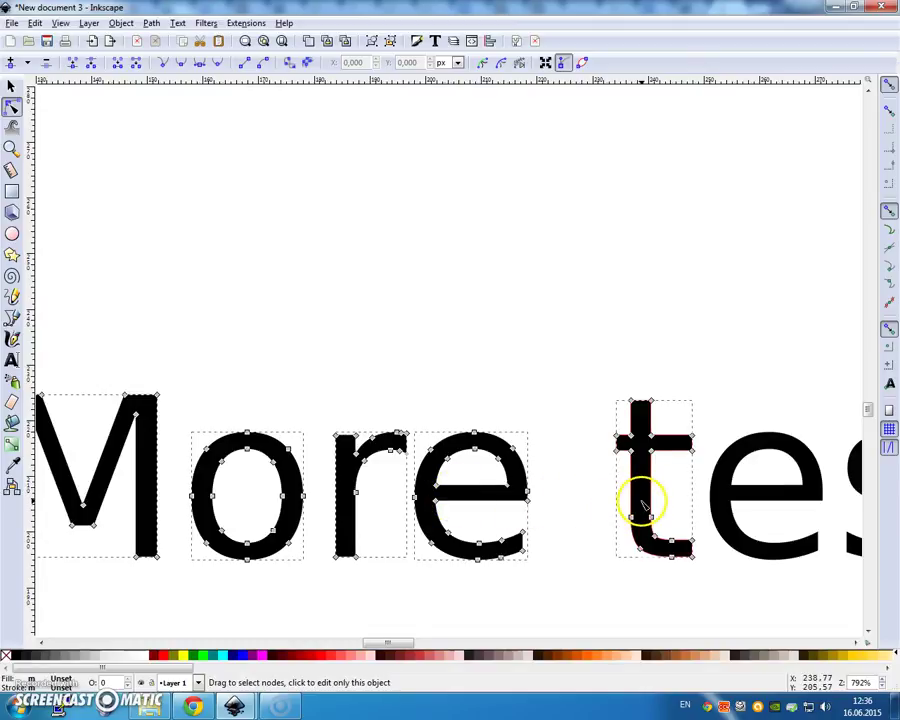
{"action": "left_click", "coordinate": [402, 381]}
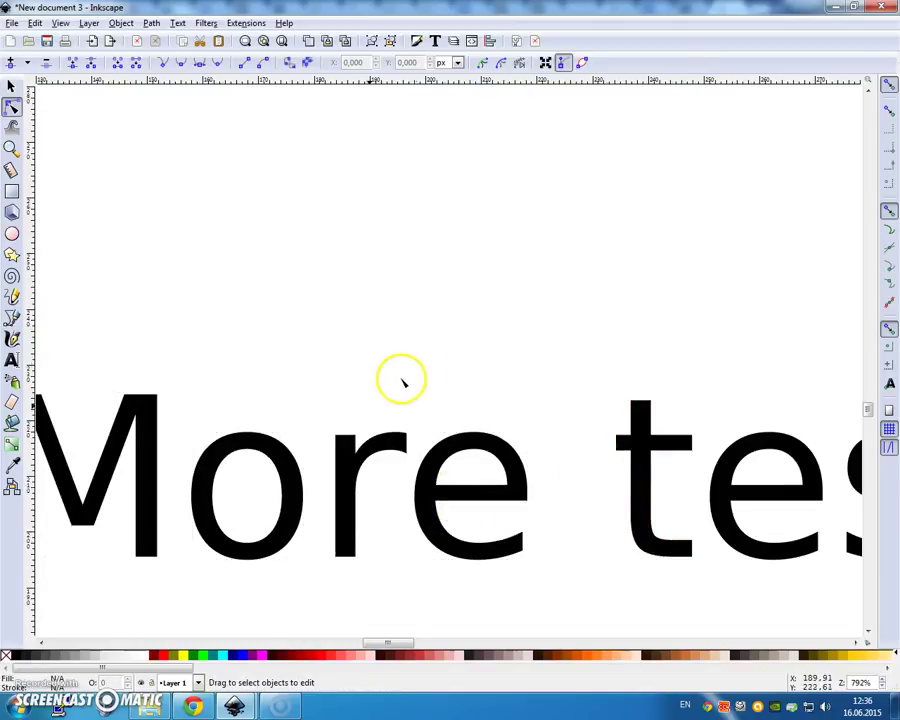
Step: Pull the top-right parts of the M, o and r up-right into sharp spikes
{"action": "left_click", "coordinate": [131, 450]}
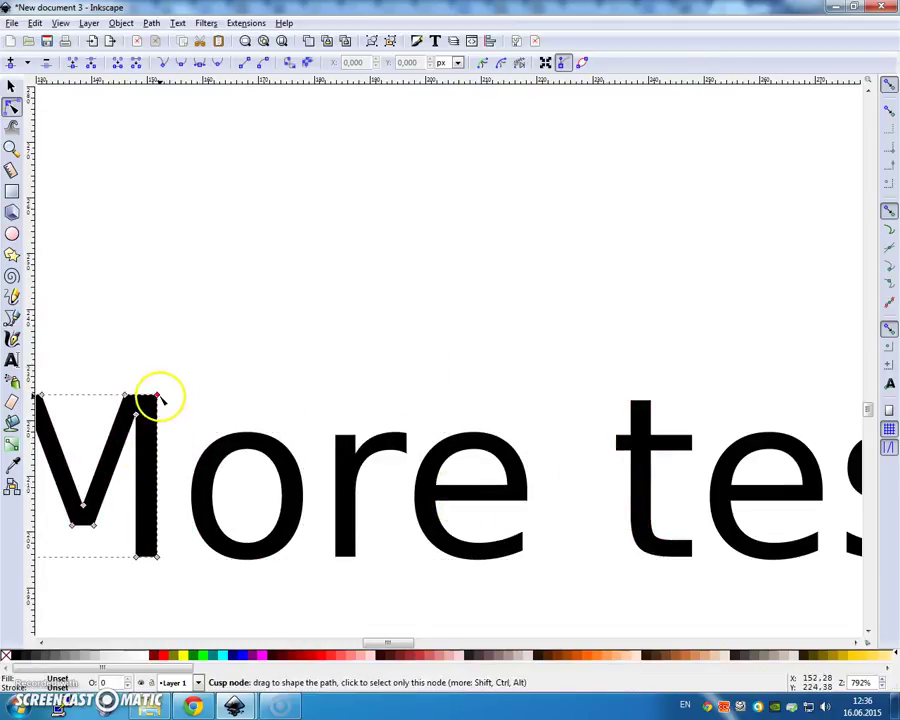
{"action": "left_click_drag", "start_coordinate": [158, 397], "coordinate": [199, 358]}
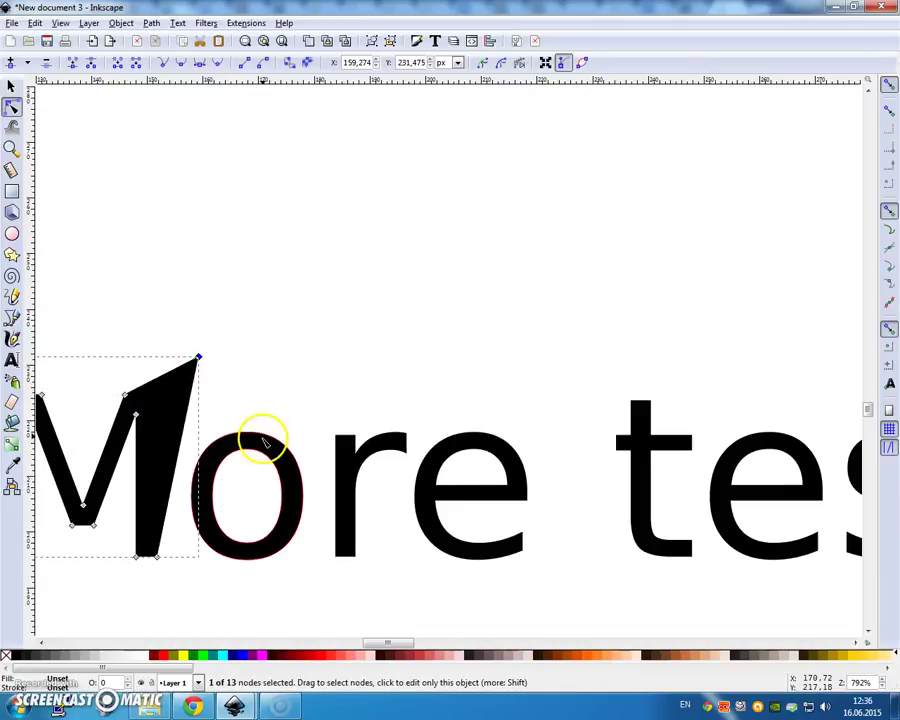
{"action": "left_click", "coordinate": [268, 438]}
{"action": "left_click_drag", "start_coordinate": [289, 450], "coordinate": [330, 436]}
{"action": "left_click", "coordinate": [362, 458]}
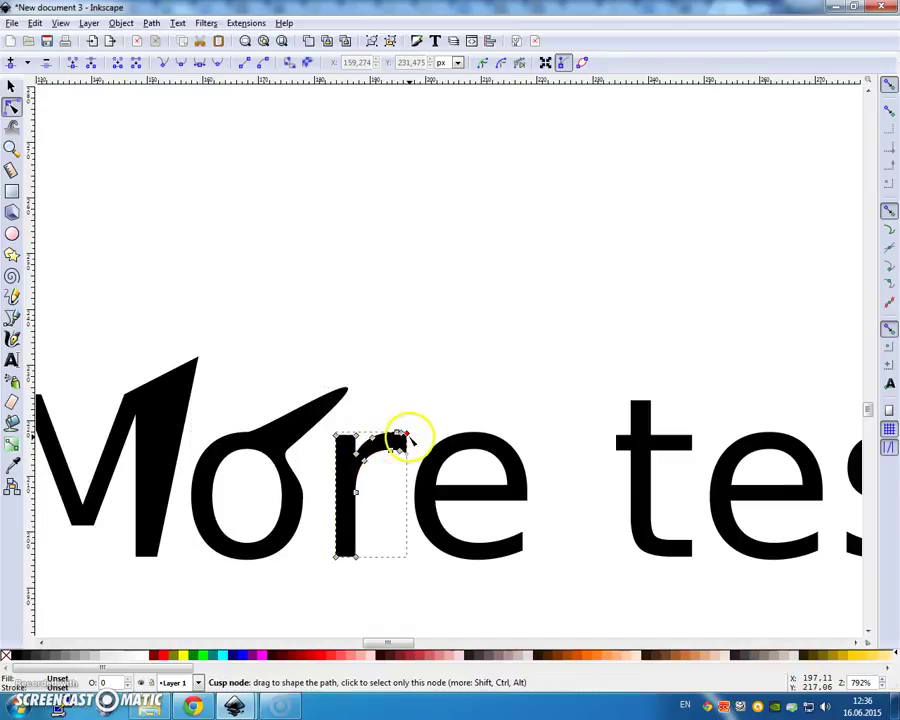
{"action": "left_click_drag", "start_coordinate": [410, 438], "coordinate": [421, 411]}
Step: Pull the e's top-right and the t's crossbar end up-right into spikes
{"action": "left_click", "coordinate": [500, 438]}
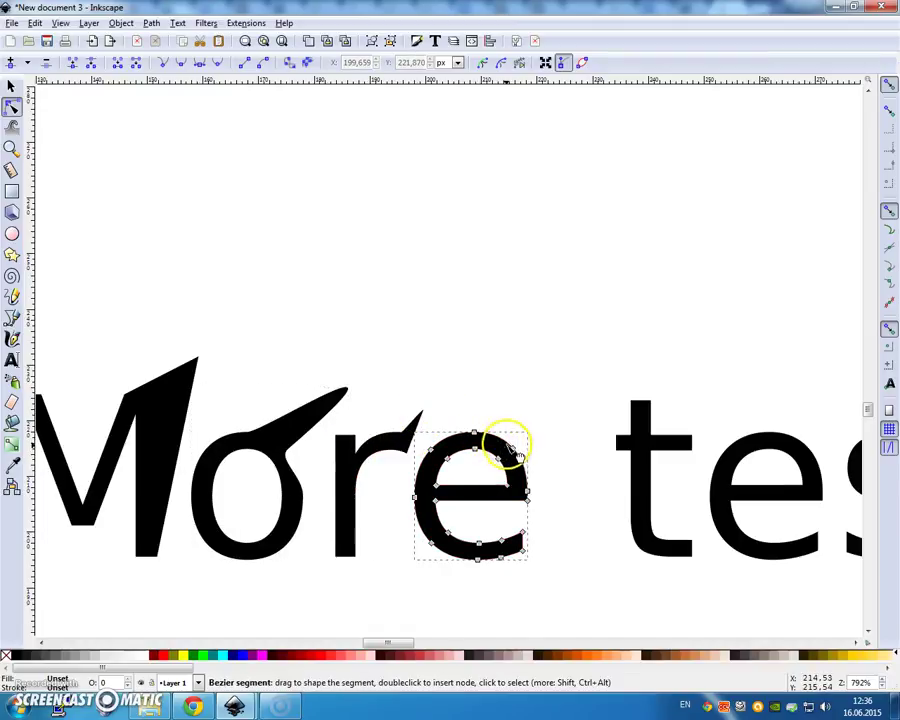
{"action": "left_click_drag", "start_coordinate": [512, 446], "coordinate": [557, 414]}
{"action": "left_click", "coordinate": [650, 436]}
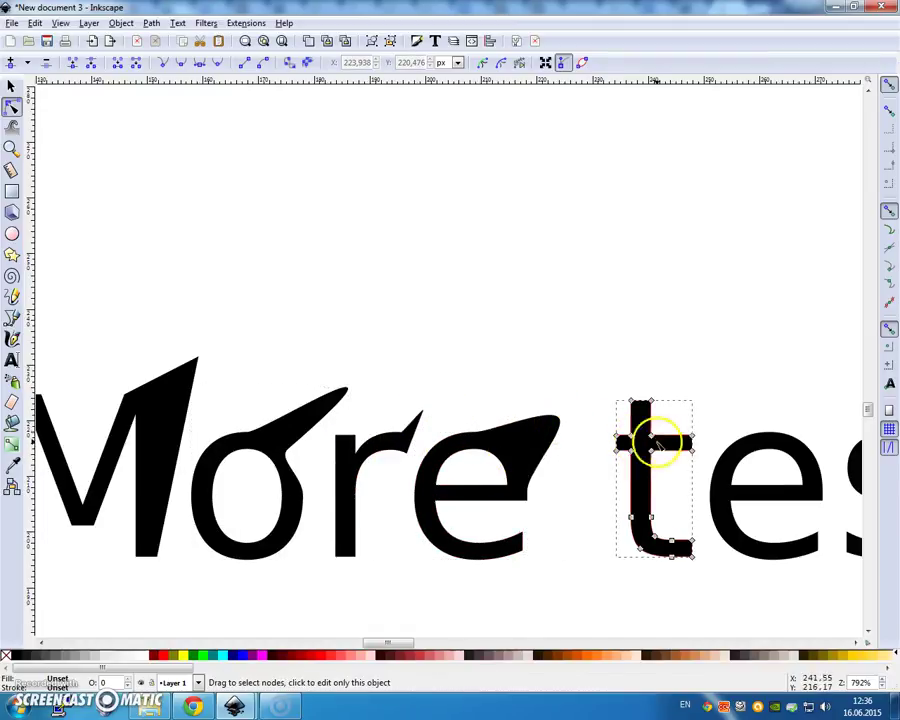
{"action": "left_click_drag", "start_coordinate": [690, 434], "coordinate": [710, 405]}
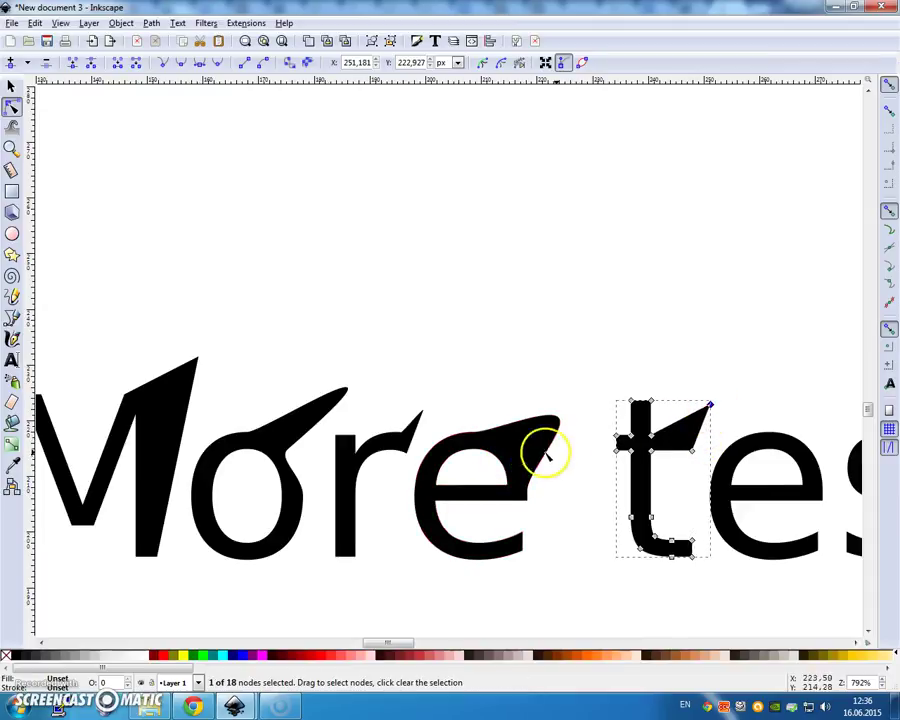
Step: Select the letters M, o, r, e, e and s and all their nodes
{"action": "scroll", "coordinate": [568, 466], "scroll_direction": "up", "scroll_amount": 1}
{"action": "scroll", "coordinate": [570, 466], "scroll_direction": "down", "scroll_amount": 1}
{"action": "scroll", "coordinate": [569, 466], "scroll_direction": "down", "scroll_amount": 1}
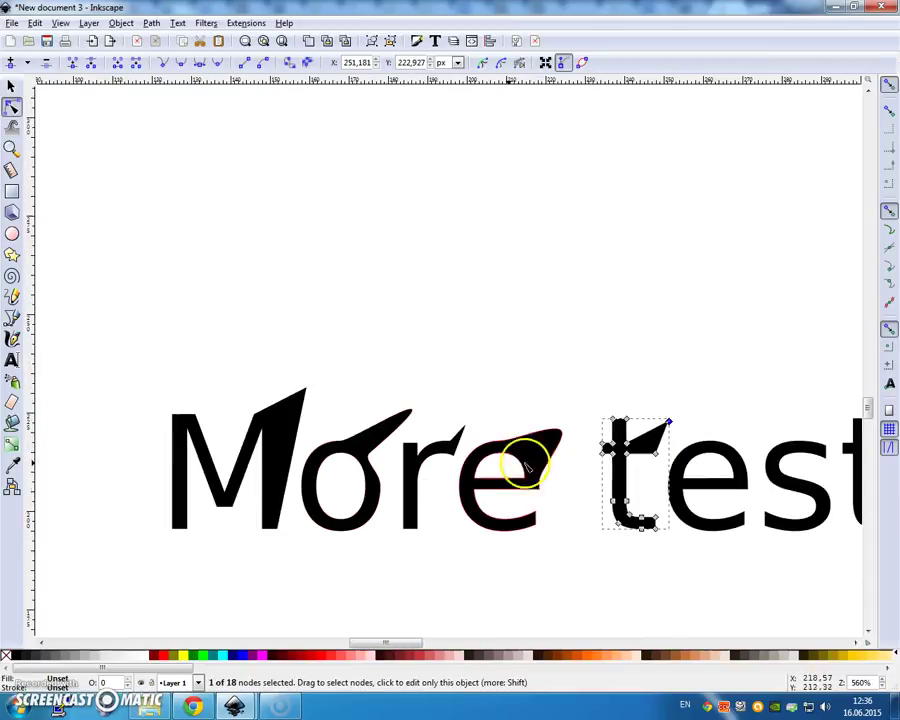
{"action": "left_click", "coordinate": [270, 452], "text": "shift"}
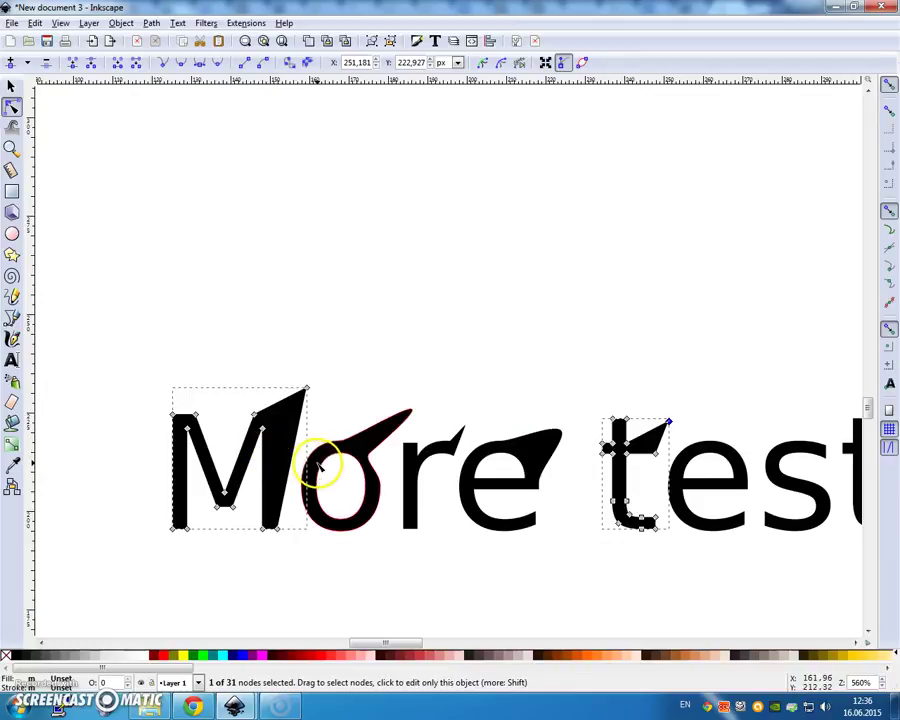
{"action": "left_click", "coordinate": [368, 473], "text": "shift"}
{"action": "left_click", "coordinate": [428, 462], "text": "shift"}
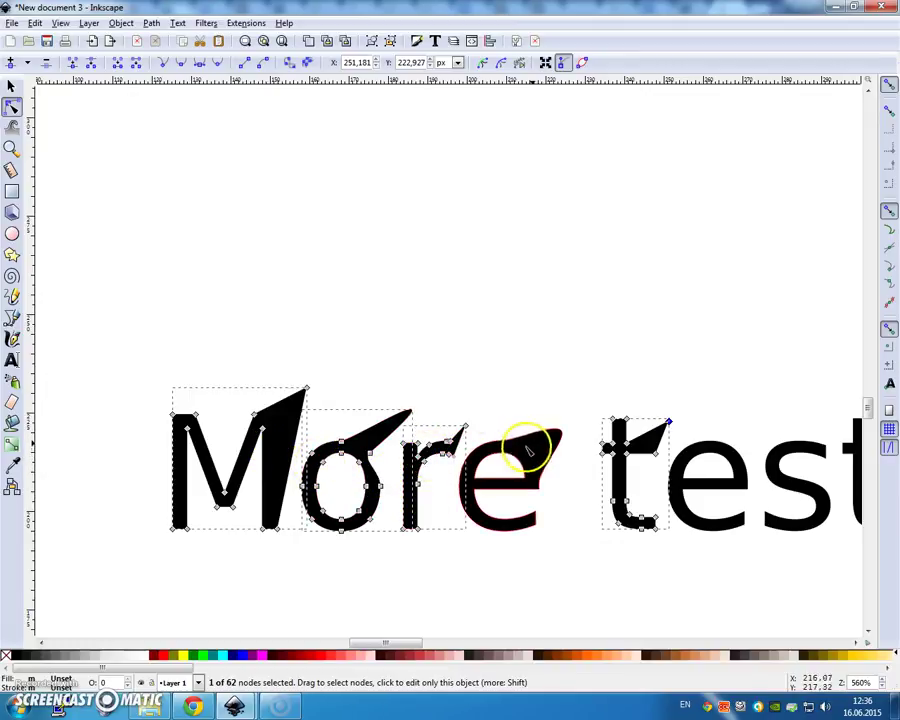
{"action": "left_click", "coordinate": [526, 447], "text": "shift"}
{"action": "left_click", "coordinate": [740, 470], "text": "shift"}
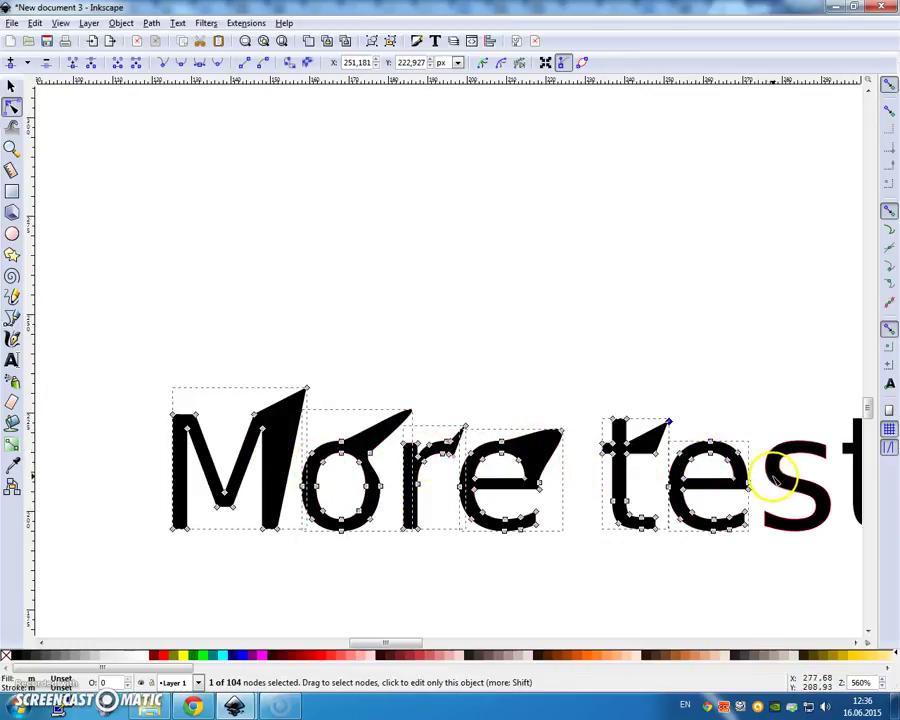
{"action": "left_click", "coordinate": [805, 490], "text": "shift"}
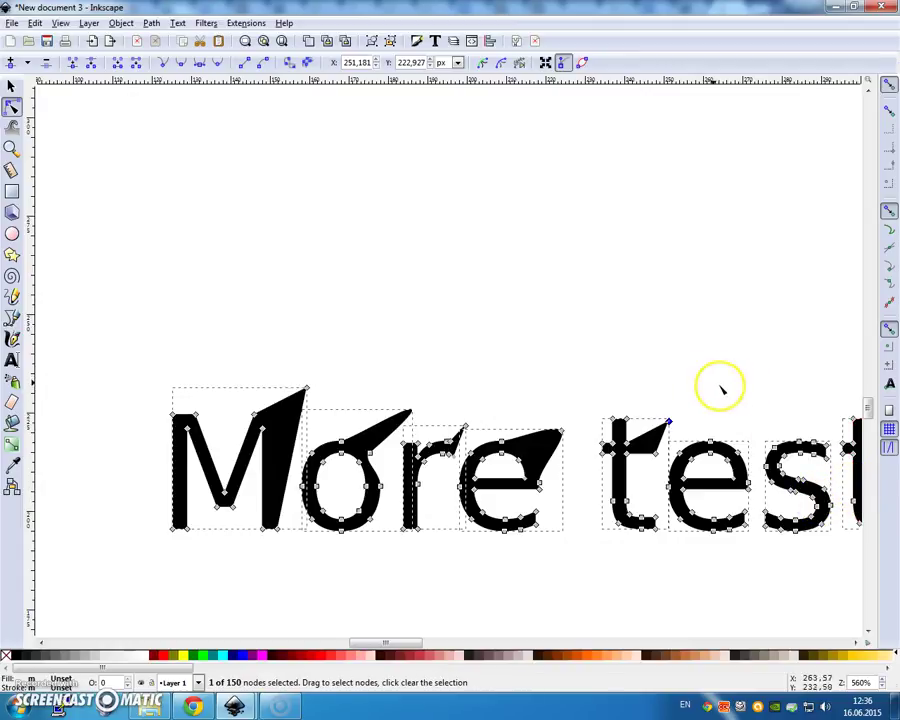
{"action": "key", "text": "ctrl+a"}
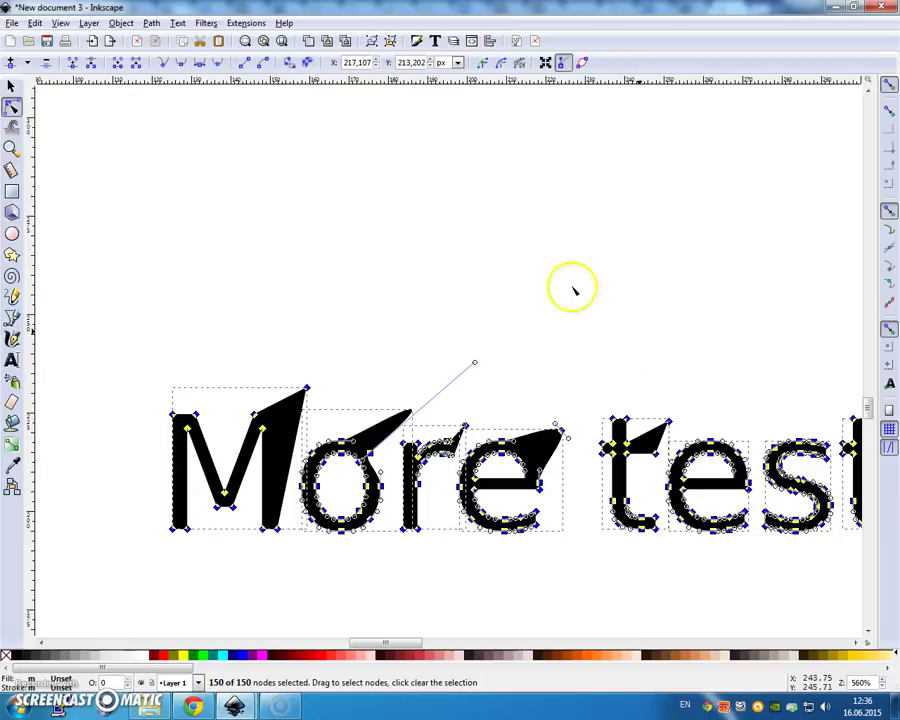
Step: Open Extensions > Gcodetools > Engraving
{"action": "left_click", "coordinate": [243, 23]}
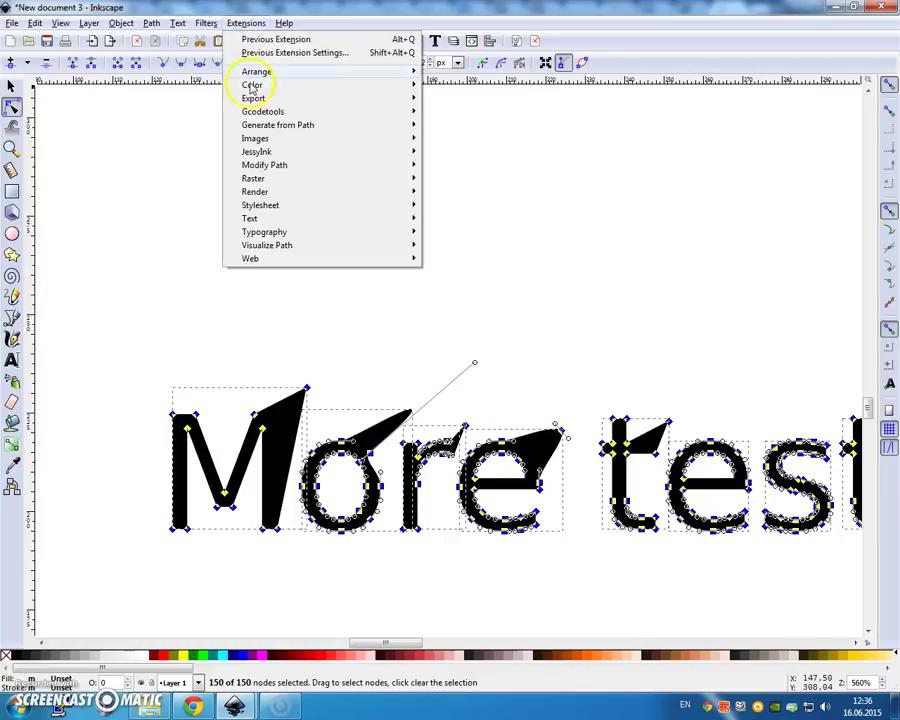
{"action": "mouse_move", "coordinate": [270, 118]}
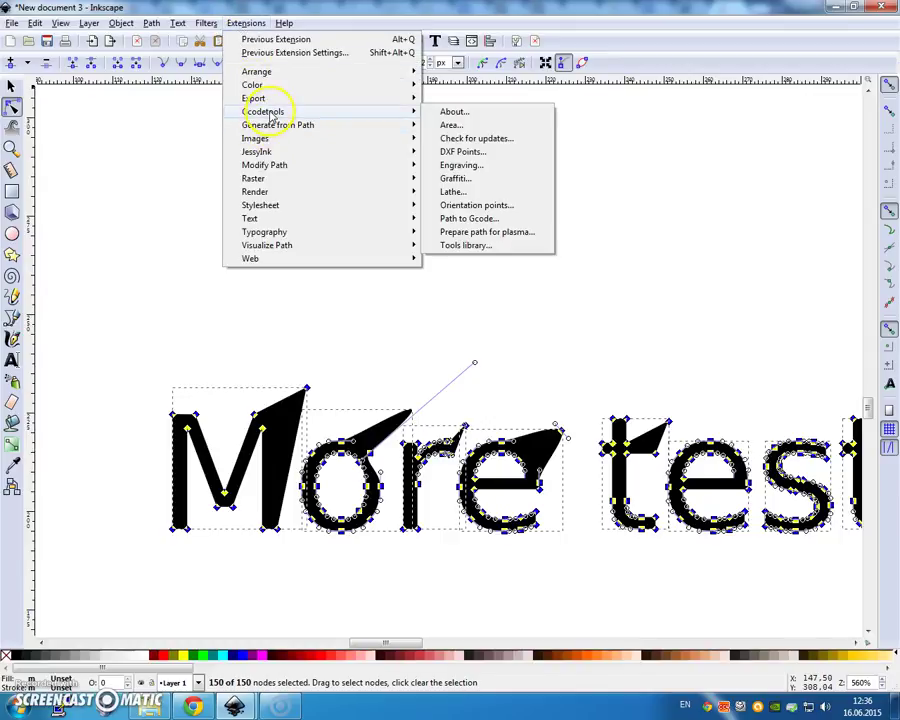
{"action": "left_click", "coordinate": [477, 169]}
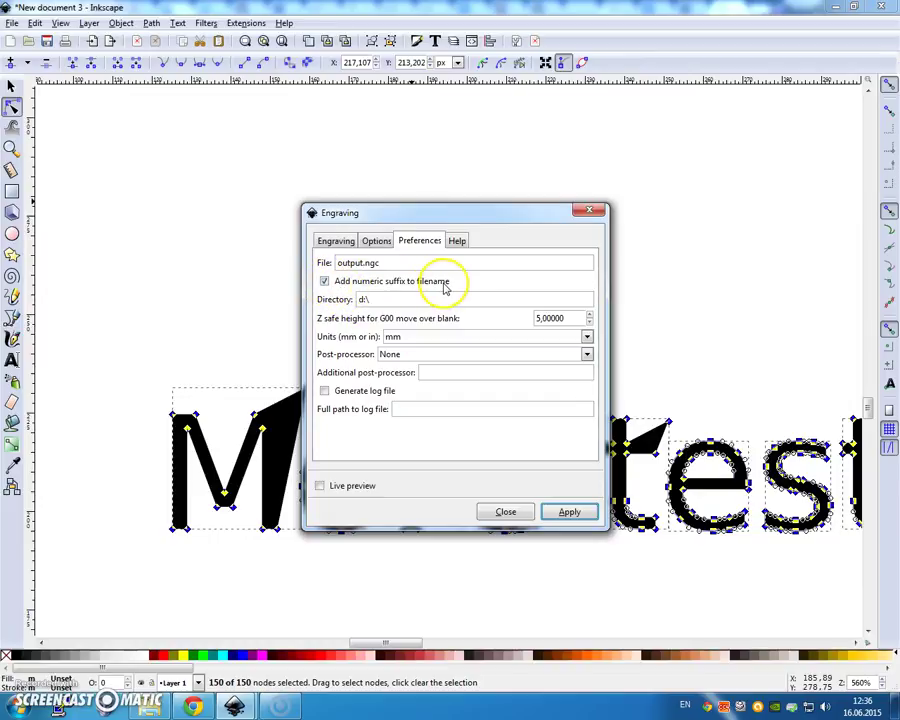
Step: Move the Engraving dialog aside and apply it from the Options page, triggering a choose-action notice
{"action": "left_click", "coordinate": [337, 241]}
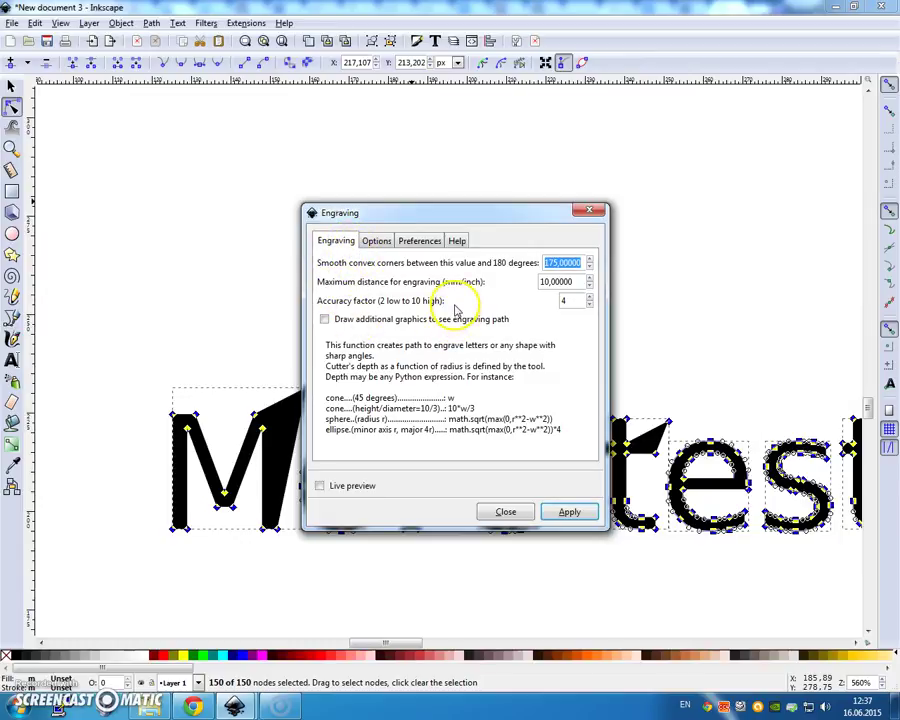
{"action": "left_click_drag", "start_coordinate": [370, 220], "coordinate": [388, 137]}
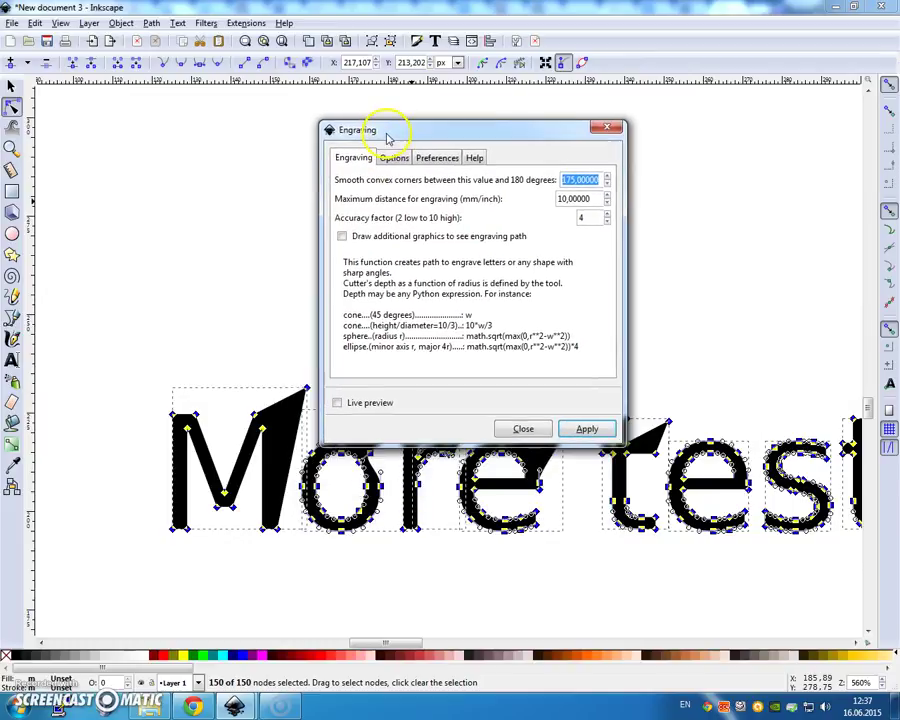
{"action": "left_click", "coordinate": [394, 158]}
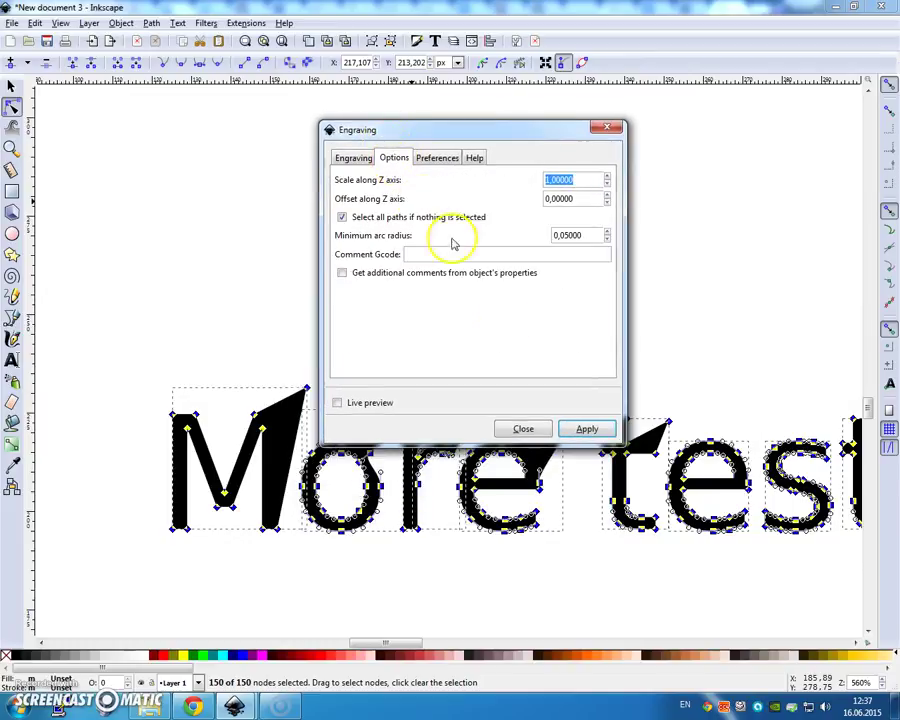
{"action": "left_click", "coordinate": [583, 430]}
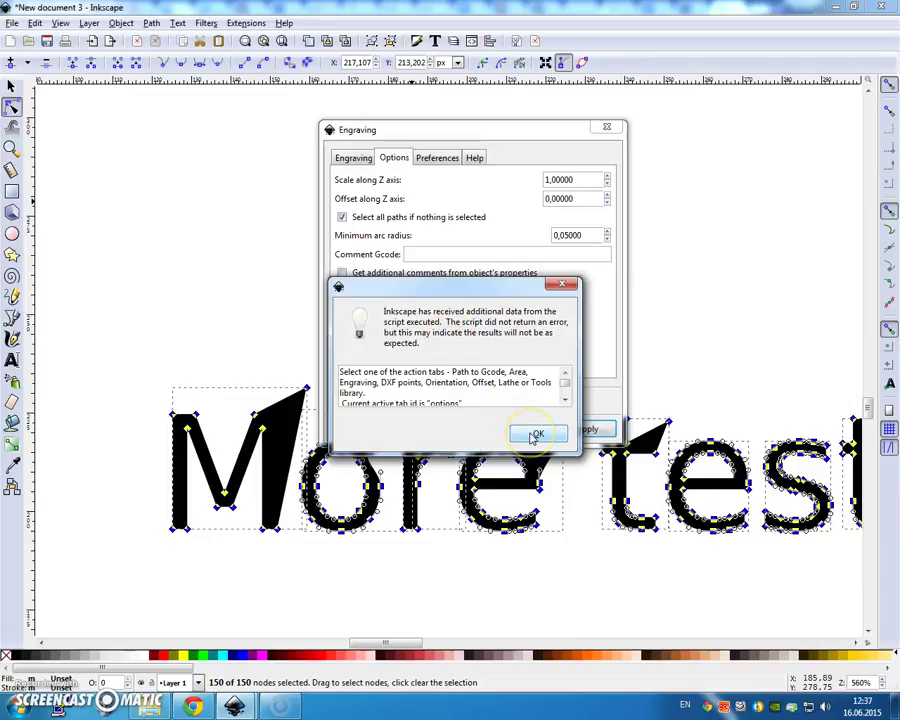
Step: Dismiss the notice, check output_0001.ngc on drive D:, and return to Inkscape's Engraving tab
{"action": "left_click", "coordinate": [536, 435]}
{"action": "key", "text": "alt+Tab"}
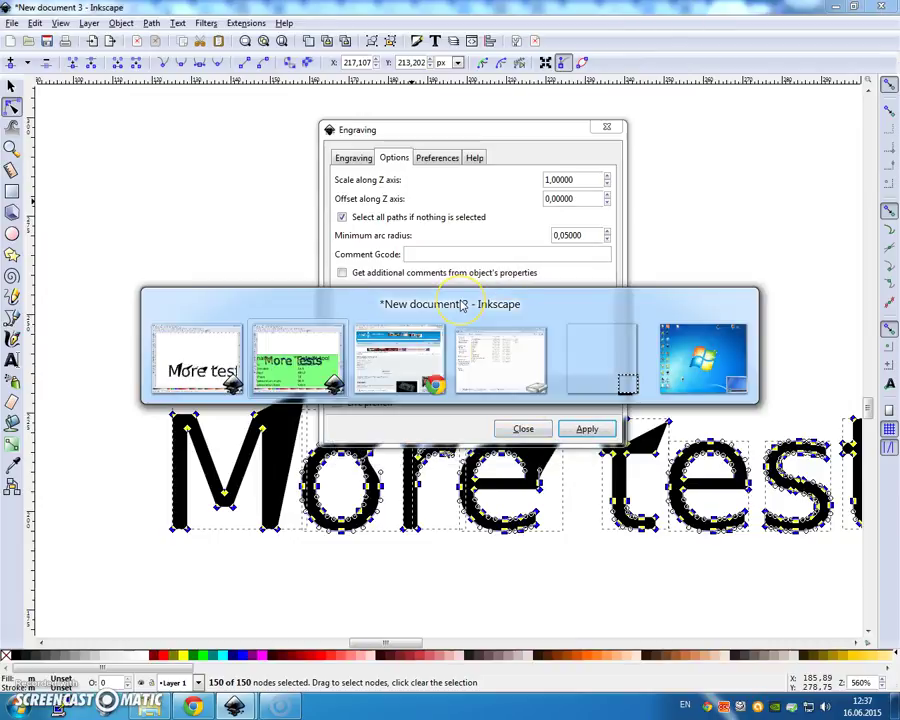
{"action": "key", "text": "alt+Tab"}
{"action": "key", "text": "alt+Tab"}
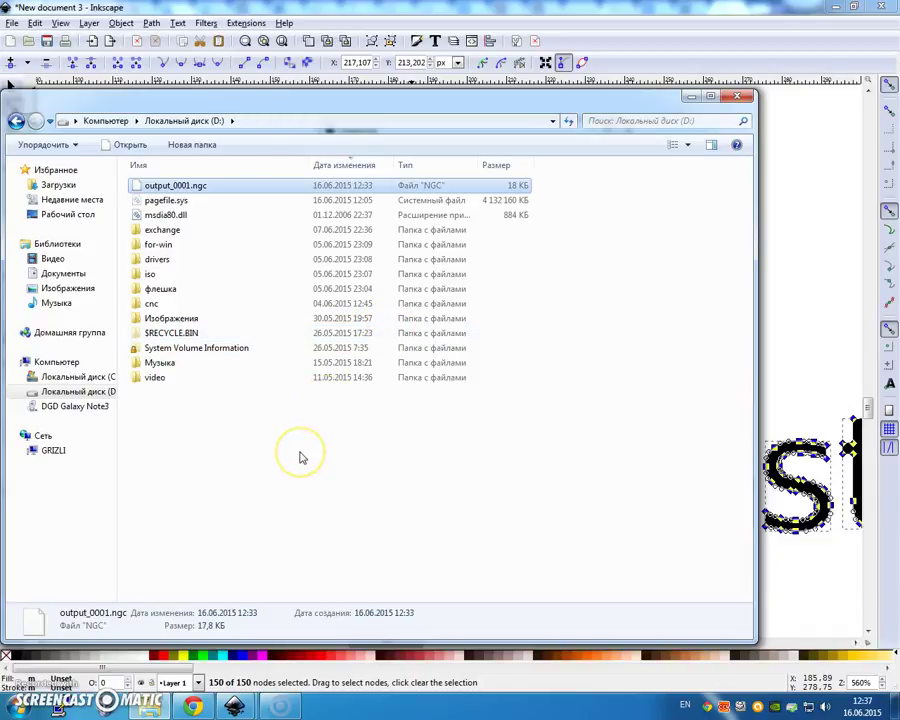
{"action": "left_click", "coordinate": [170, 187]}
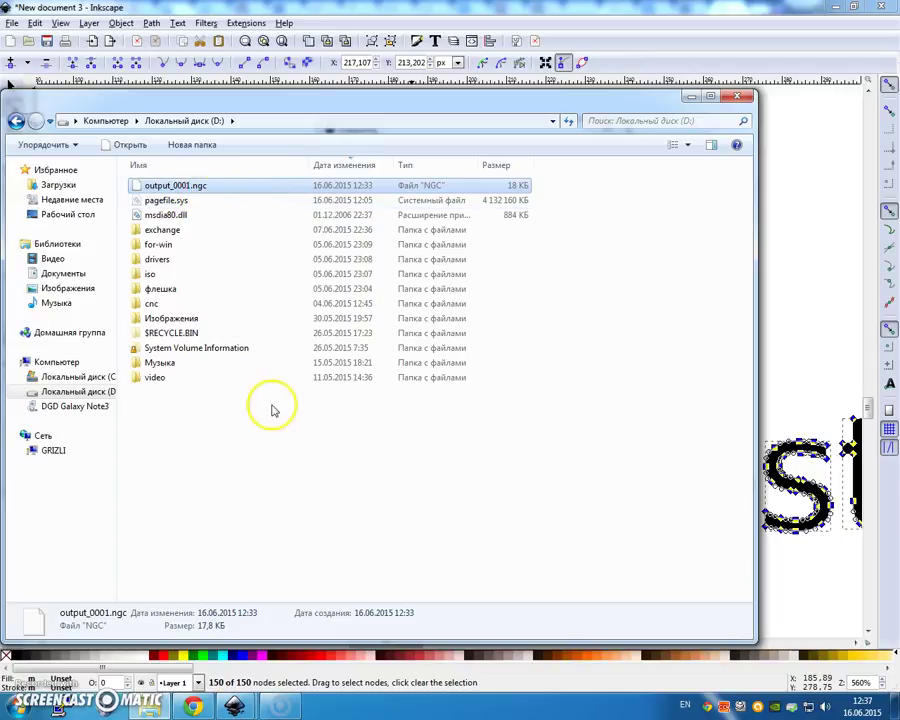
{"action": "key", "text": "alt+Tab"}
{"action": "left_click", "coordinate": [350, 163]}
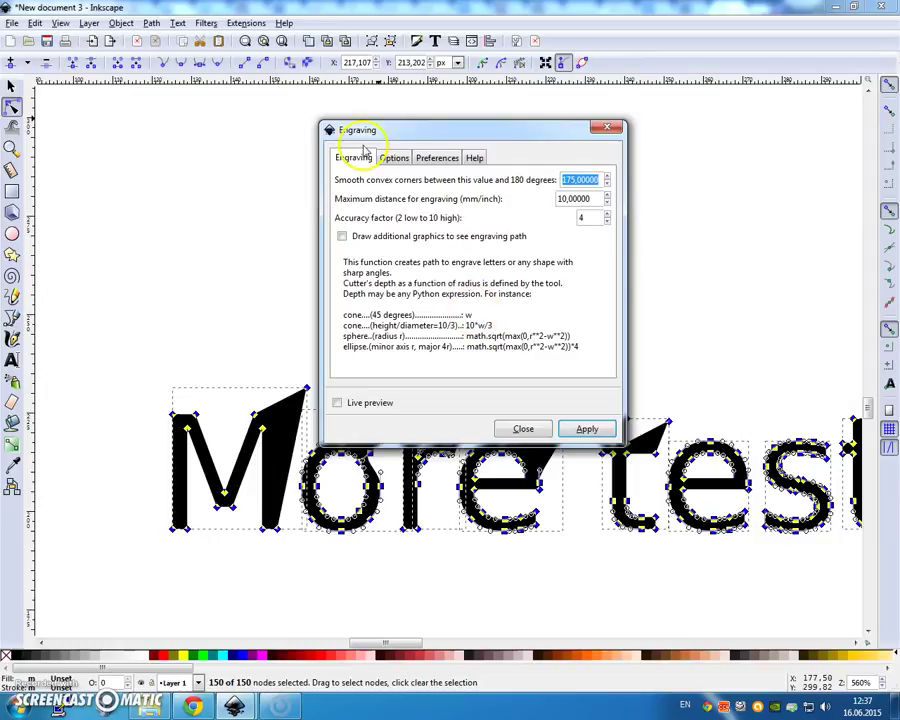
Step: Apply the Engraving action to export output_0002.ngc with default orientation points and tool
{"action": "left_click_drag", "start_coordinate": [366, 137], "coordinate": [346, 129]}
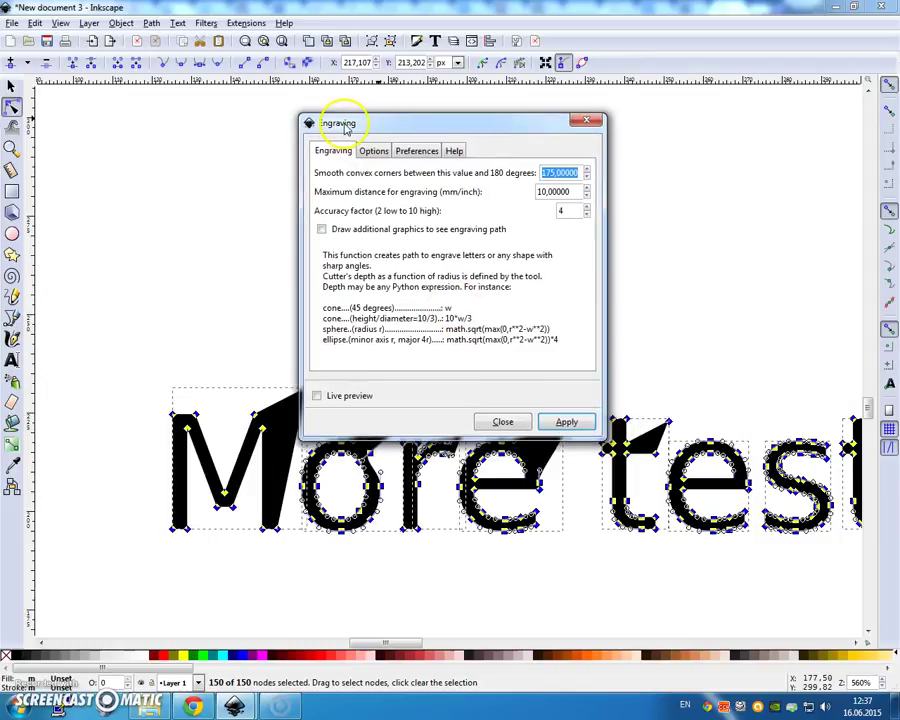
{"action": "left_click", "coordinate": [323, 151]}
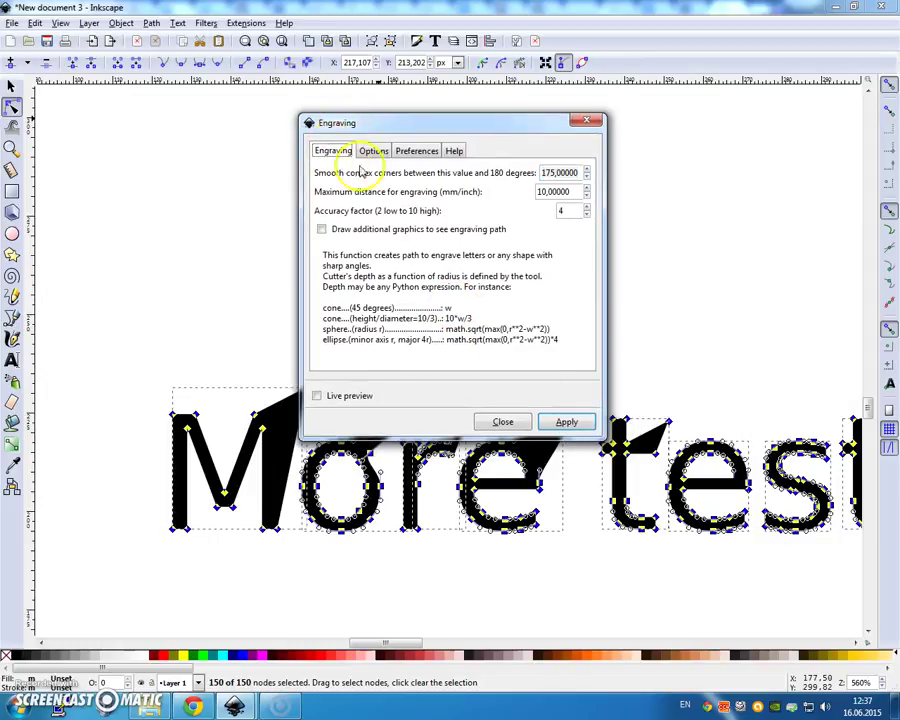
{"action": "left_click", "coordinate": [565, 423]}
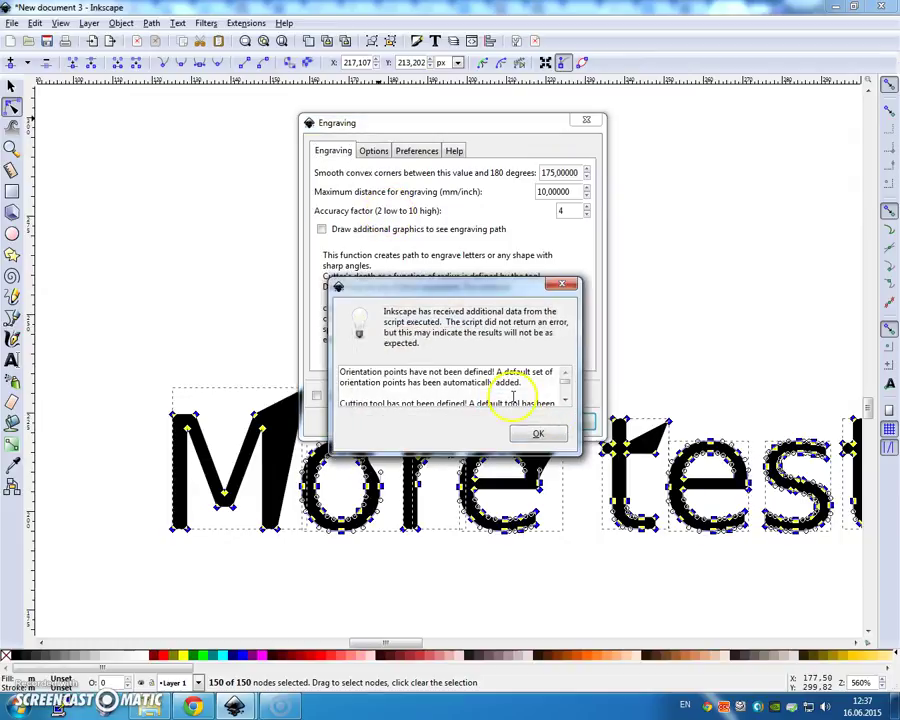
{"action": "key", "text": "alt+Tab"}
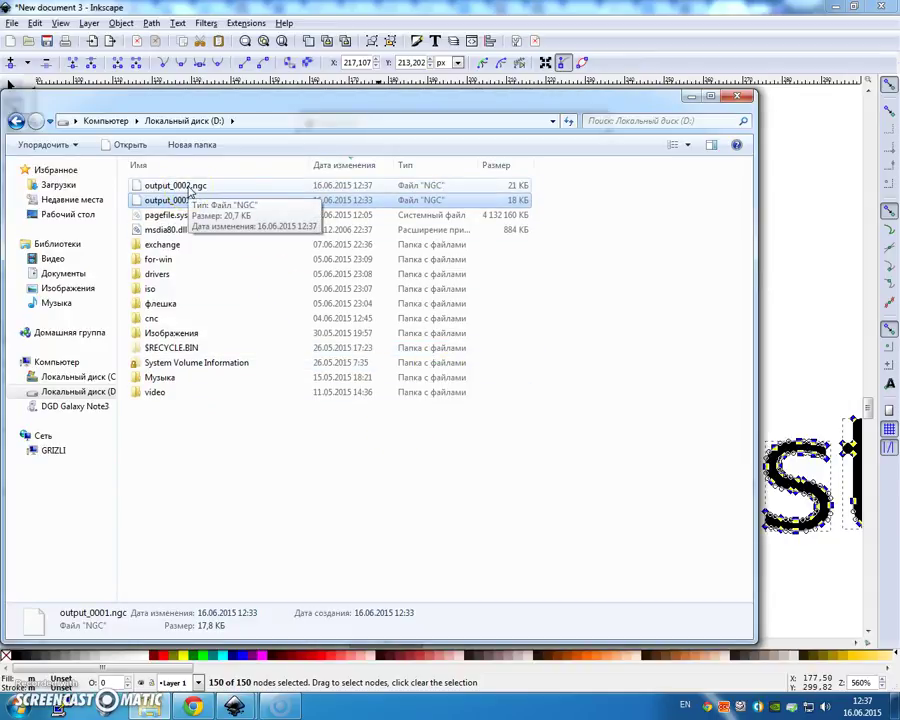
Step: Inspect the new output_0002.ngc beside output_0001.ngc in the drive D: Explorer window
{"action": "left_click", "coordinate": [180, 189]}
{"action": "left_click_drag", "start_coordinate": [178, 189], "coordinate": [840, 12]}
{"action": "key", "text": "super"}
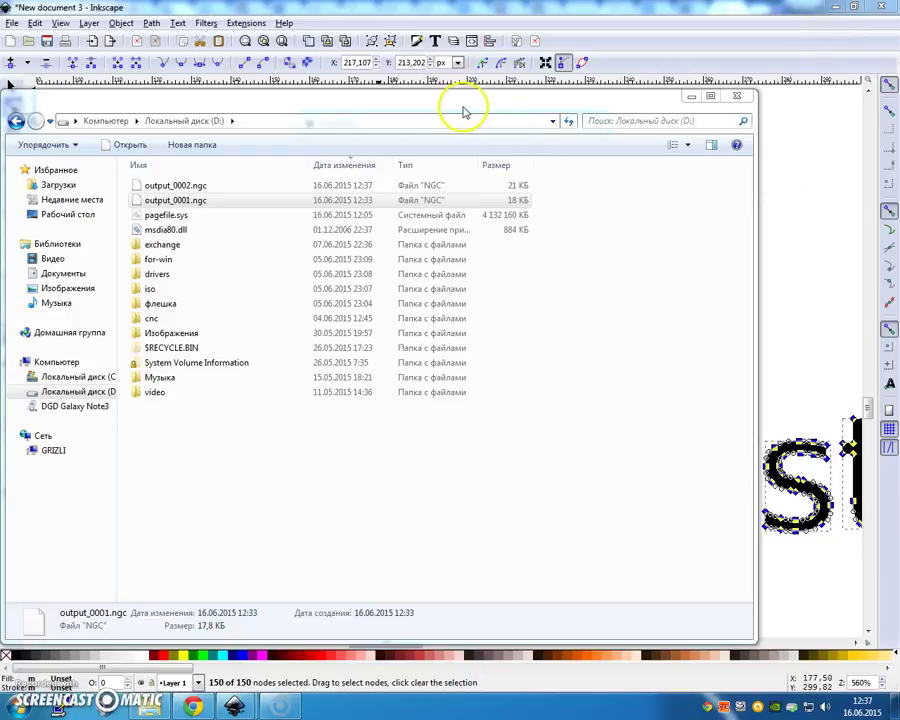
{"action": "left_click_drag", "start_coordinate": [463, 107], "coordinate": [463, 140]}
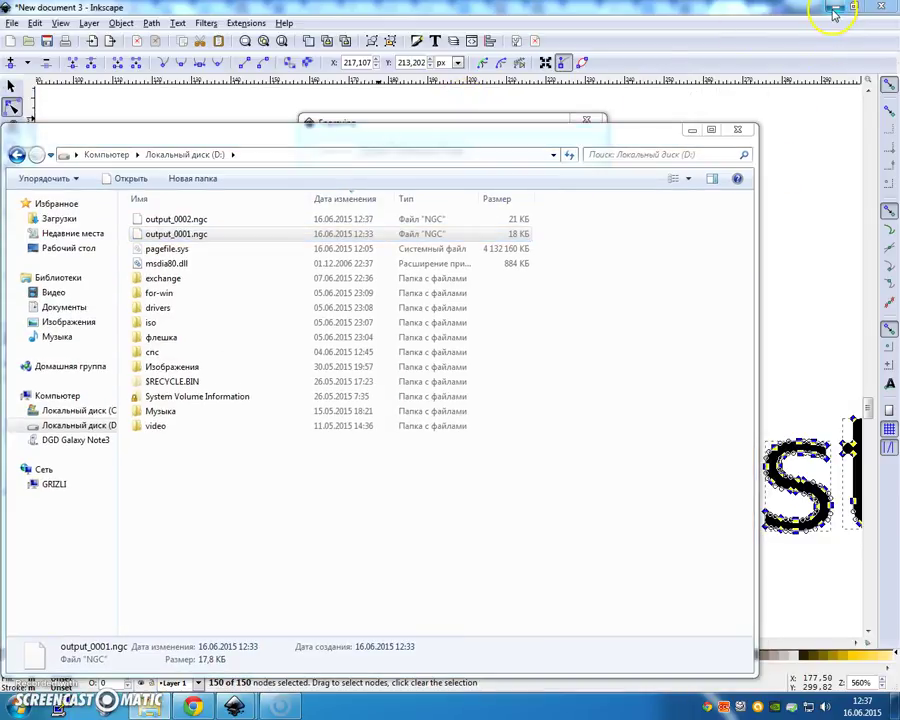
{"action": "left_click", "coordinate": [669, 263]}
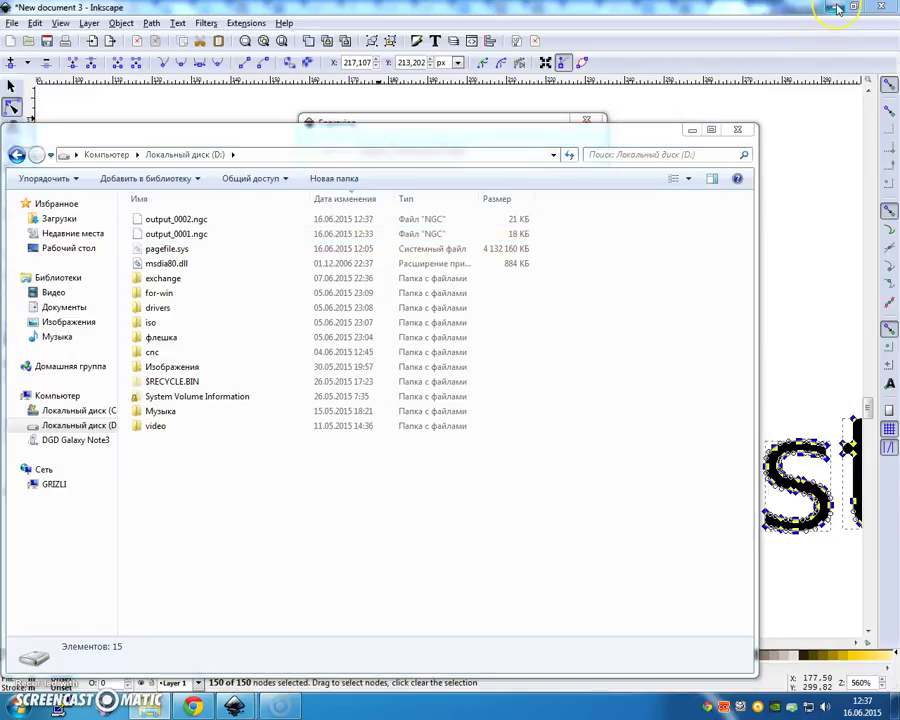
{"action": "key", "text": "alt+Tab"}
{"action": "key", "text": "alt+Tab"}
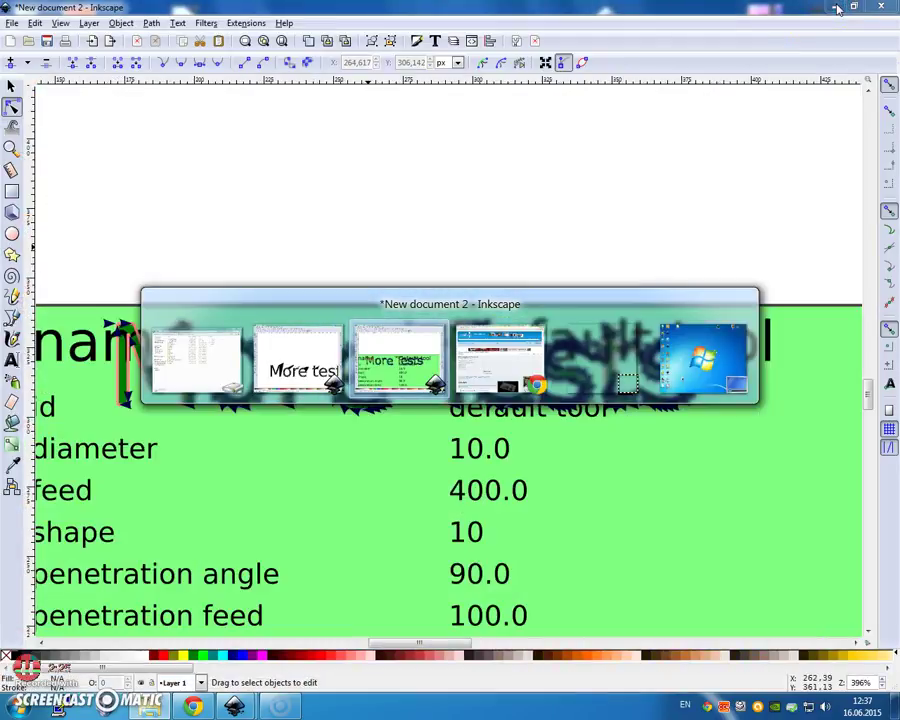
Step: Return to the More tests drawing, dismiss the script message and close the Engraving dialog
{"action": "key", "text": "alt+Tab"}
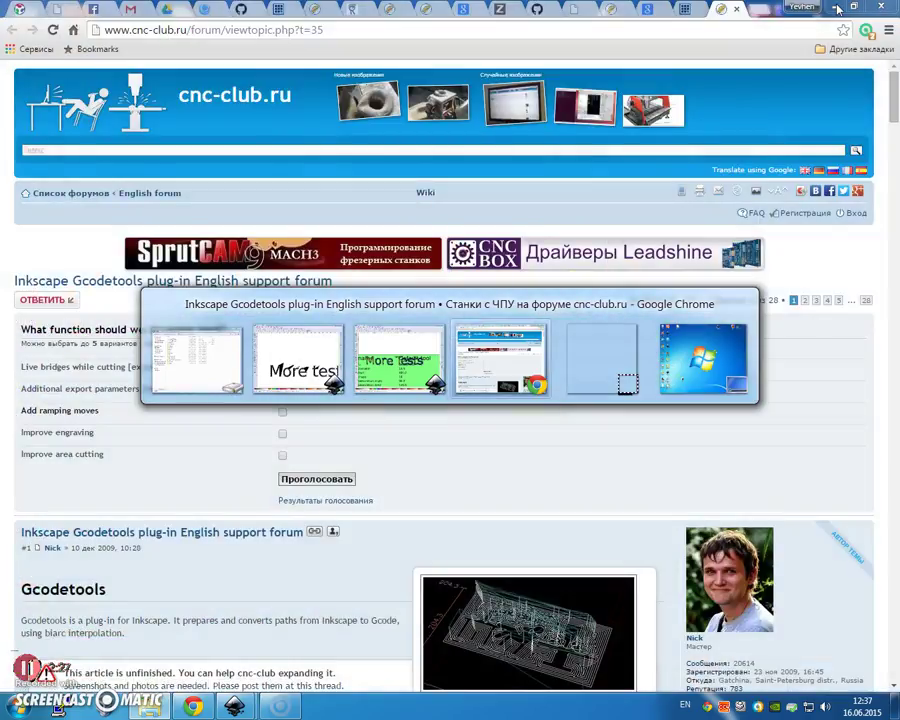
{"action": "key", "text": "alt+Tab"}
{"action": "key", "text": "alt+Tab"}
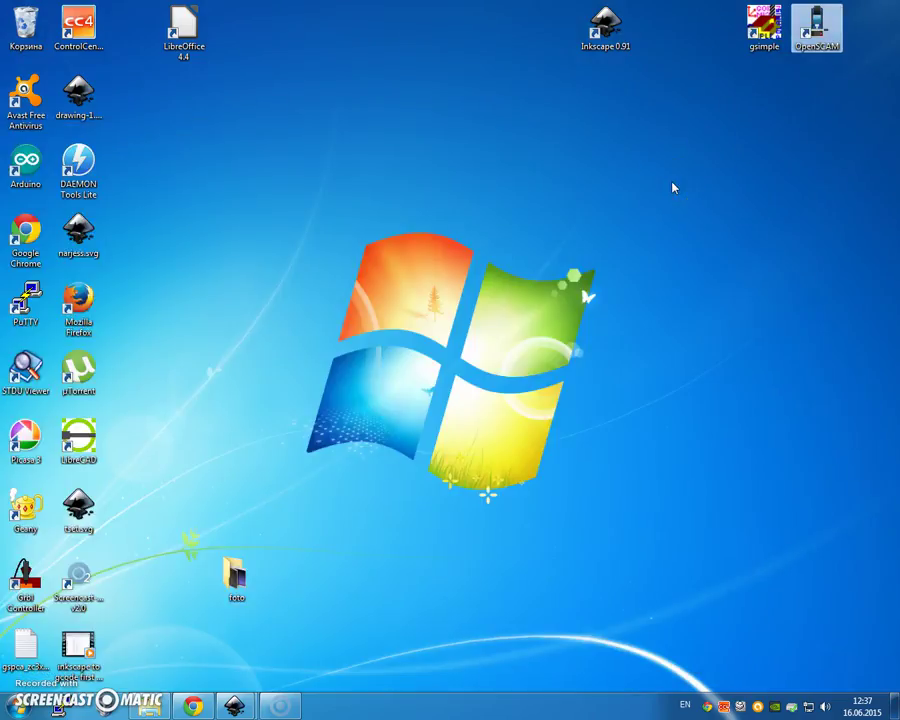
{"action": "key", "text": "alt+Tab"}
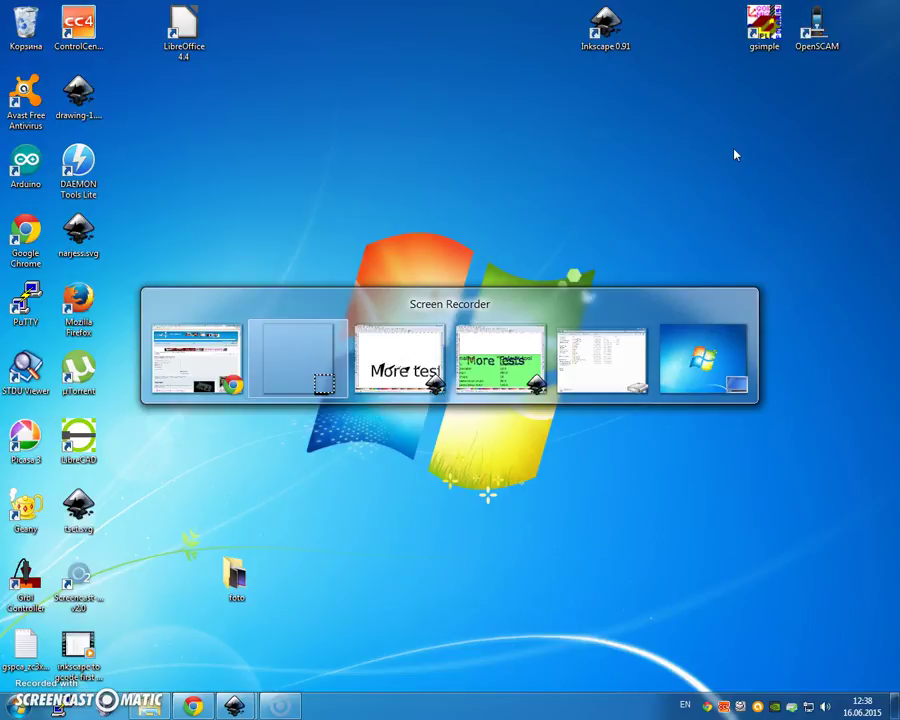
{"action": "key", "text": "alt+Tab"}
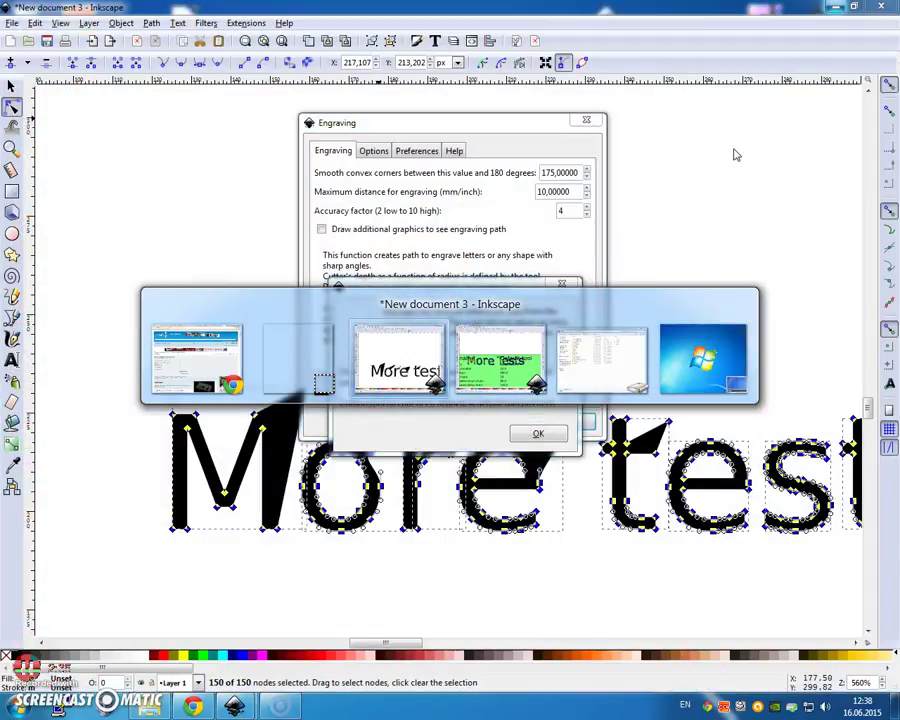
{"action": "left_click", "coordinate": [540, 430]}
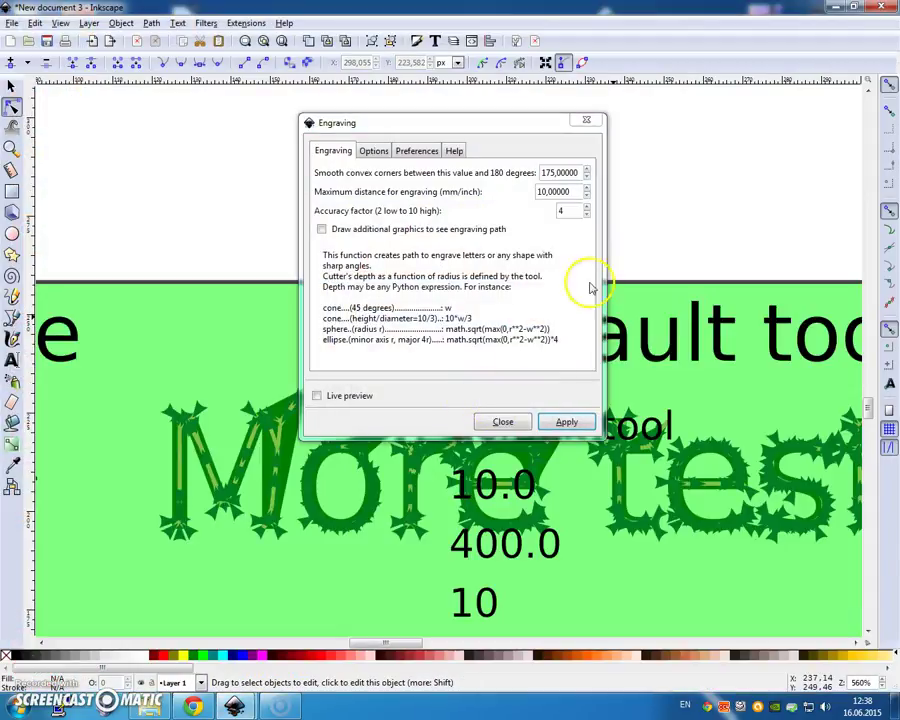
{"action": "left_click", "coordinate": [503, 422]}
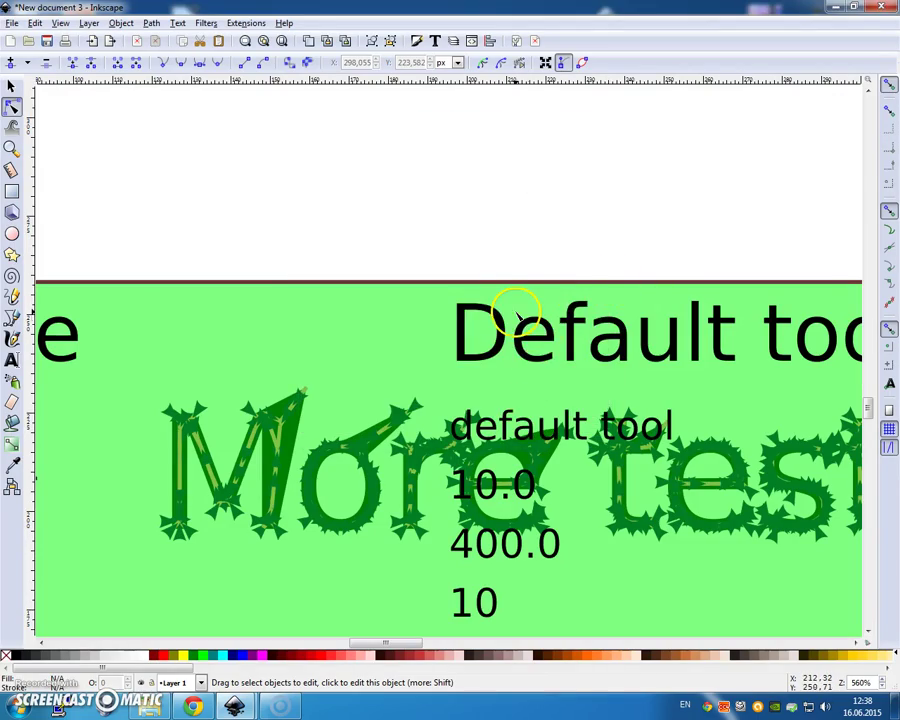
Step: Bring the drive D: file list forward, then go to the bare desktop
{"action": "key", "text": "alt+Tab"}
{"action": "key", "text": "Tab"}
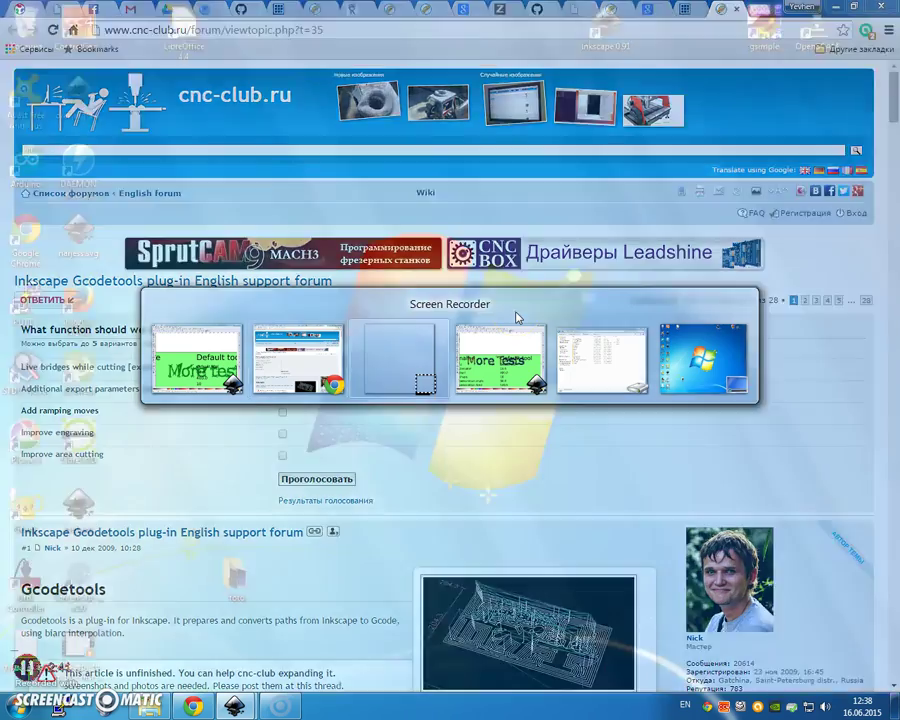
{"action": "key", "text": "Tab"}
{"action": "key", "text": "Tab"}
{"action": "left_click", "coordinate": [340, 234]}
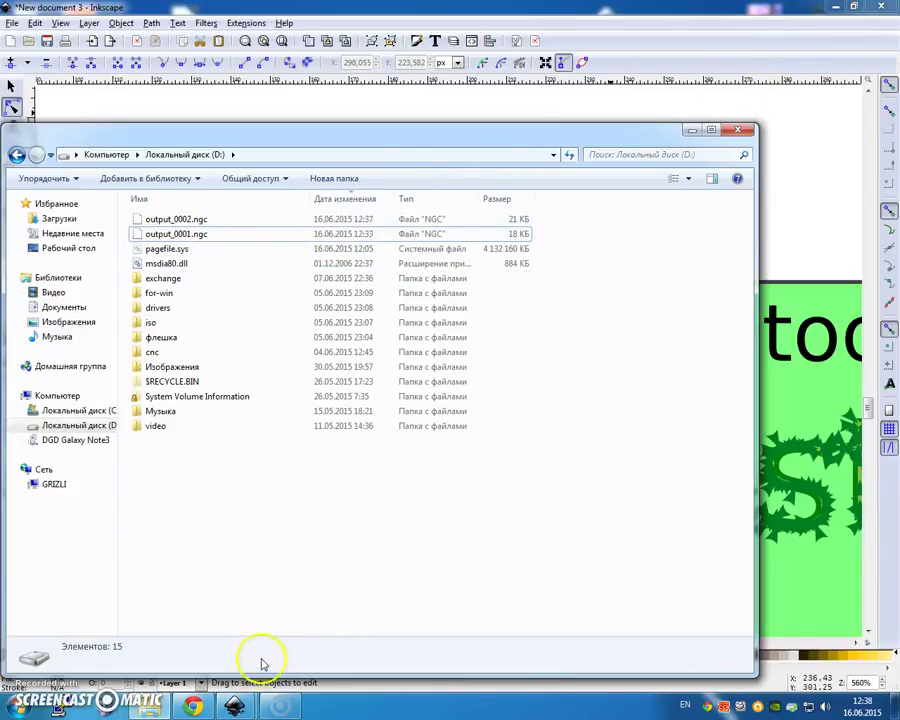
{"action": "key", "text": "alt+Tab"}
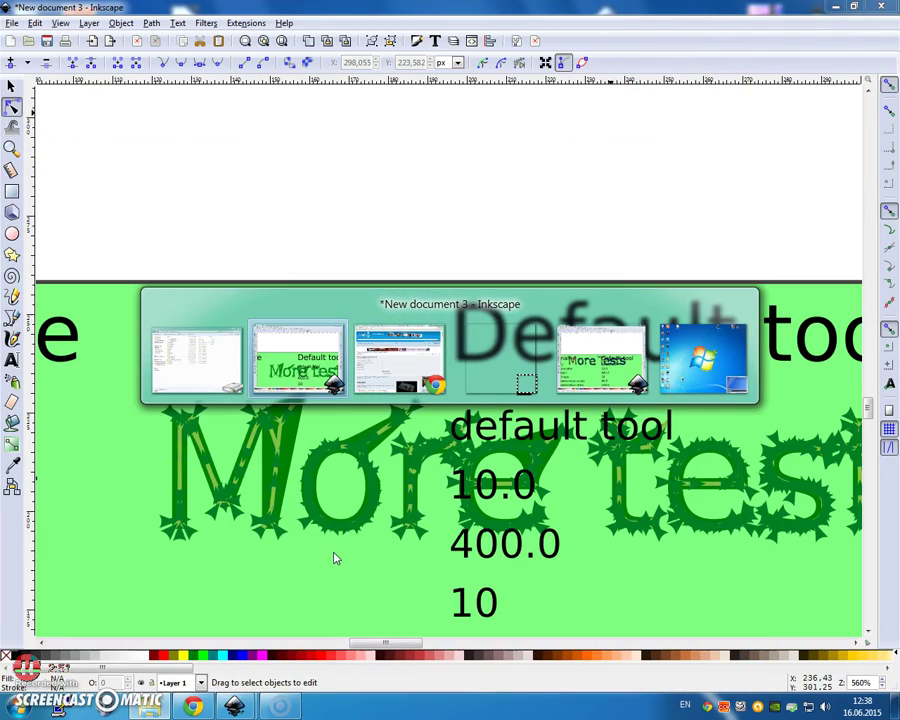
{"action": "key", "text": "alt+Tab"}
{"action": "key", "text": "alt+Tab"}
{"action": "key", "text": "alt+Tab"}
{"action": "key", "text": "alt+Tab"}
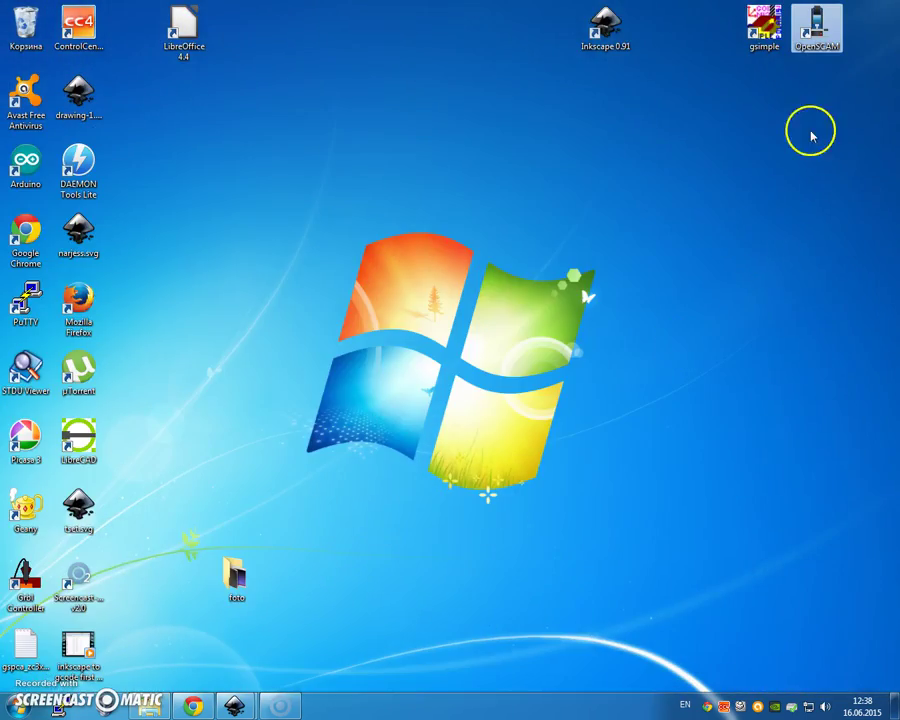
Step: Launch OpenSCAM and load output_0002.ngc for simulation
{"action": "double_click", "coordinate": [815, 25]}
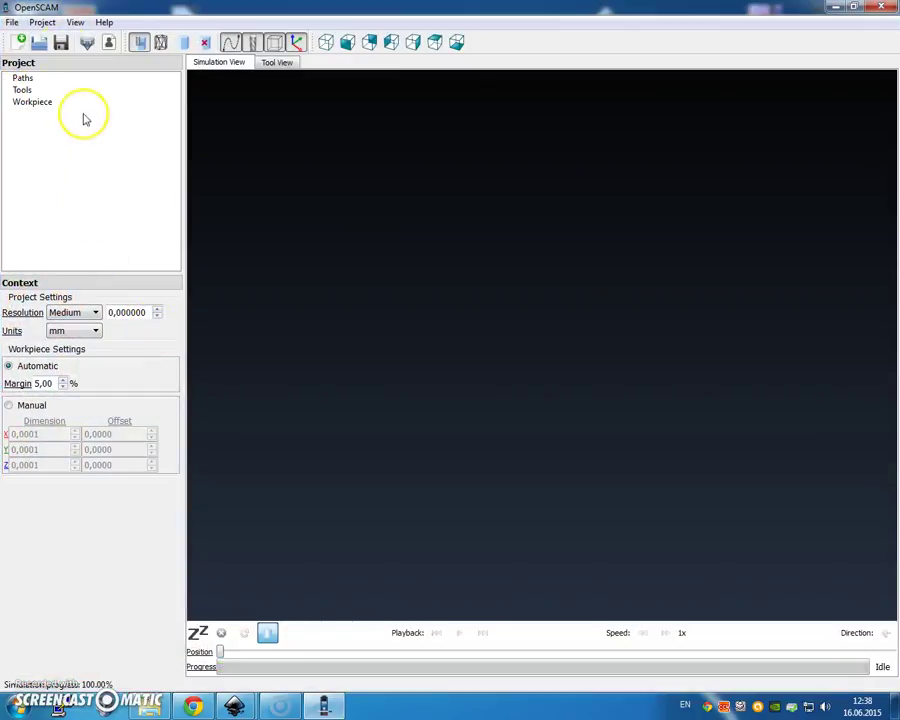
{"action": "left_click", "coordinate": [40, 44]}
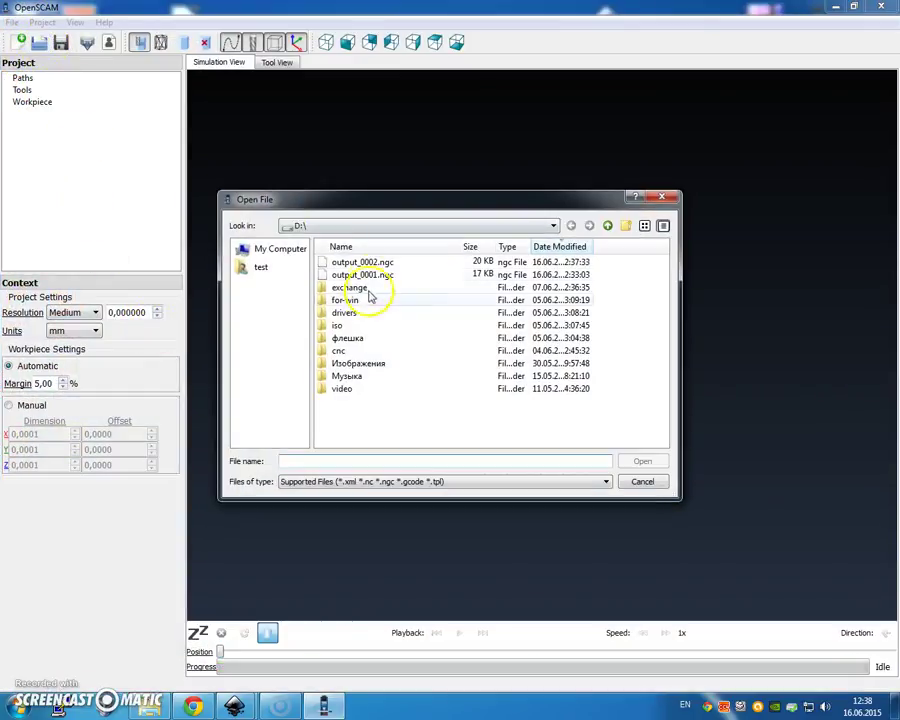
{"action": "left_click", "coordinate": [370, 262]}
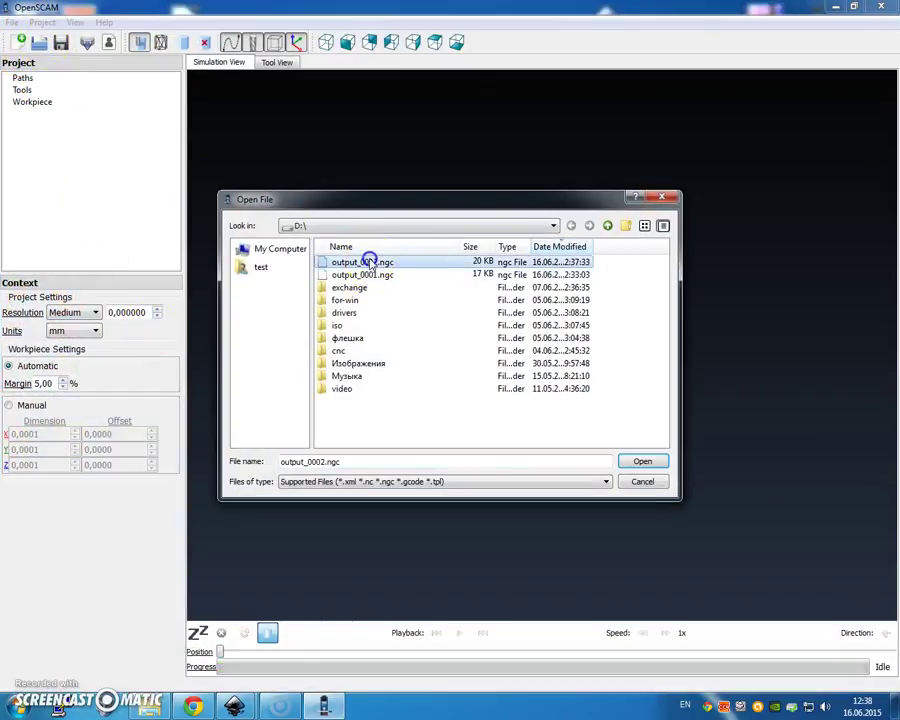
{"action": "left_click", "coordinate": [643, 462]}
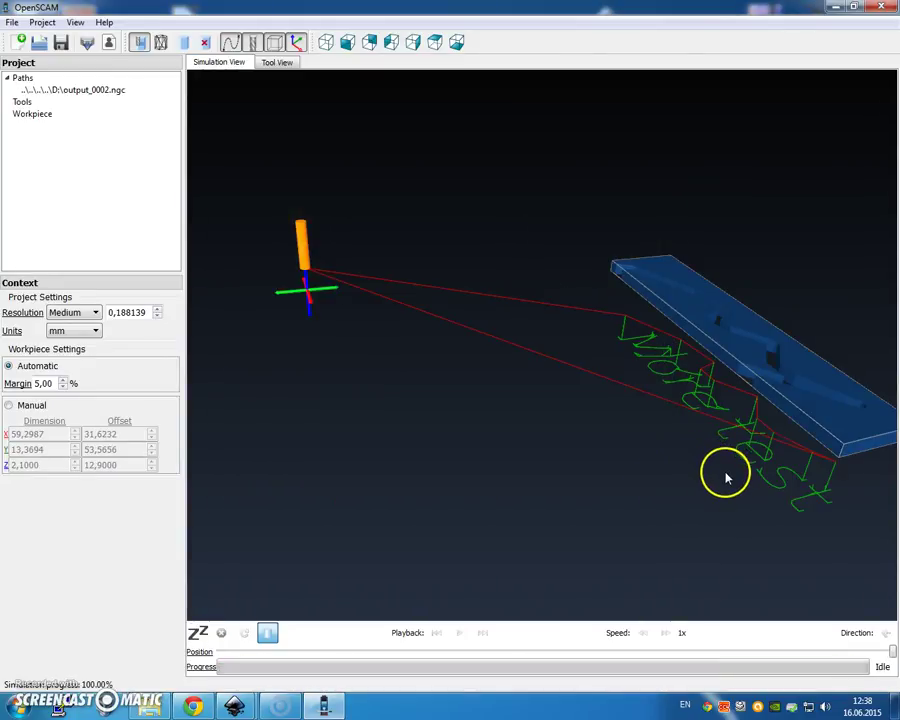
Step: Orbit and zoom the 3D view to see the spiky More tests toolpath and groove closely
{"action": "left_click_drag", "start_coordinate": [754, 496], "coordinate": [588, 357]}
{"action": "scroll", "coordinate": [569, 233], "scroll_direction": "up", "scroll_amount": 5}
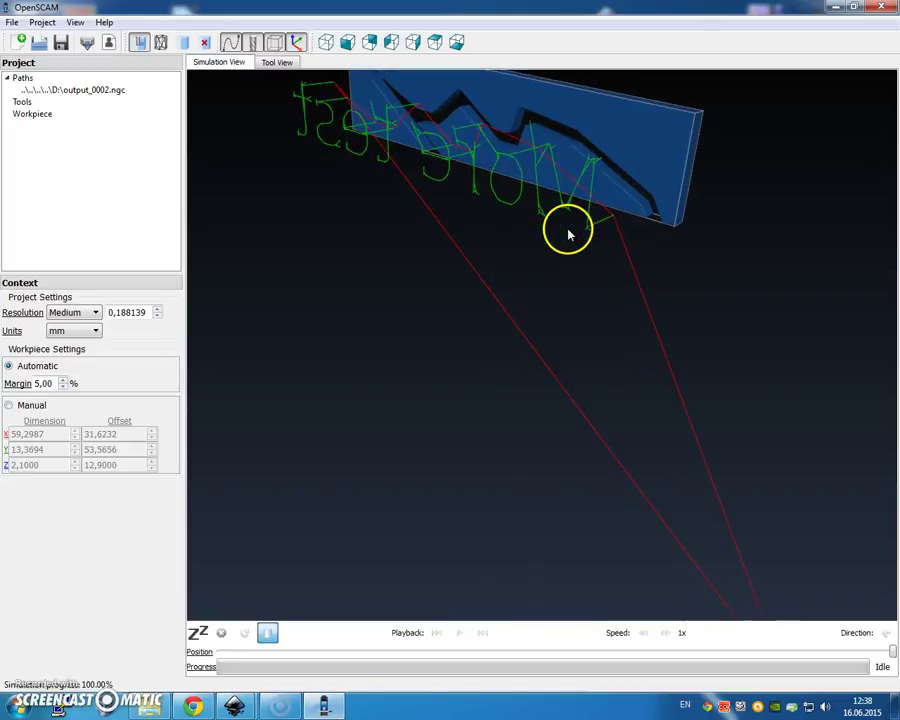
{"action": "left_click_drag", "start_coordinate": [522, 208], "coordinate": [631, 172]}
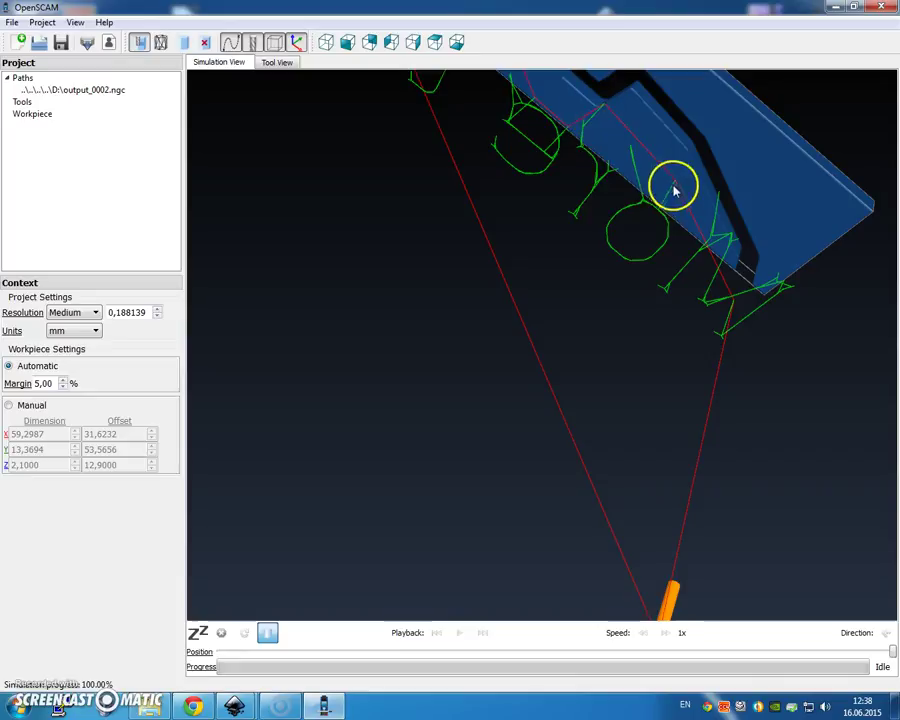
{"action": "key", "text": "alt+Tab"}
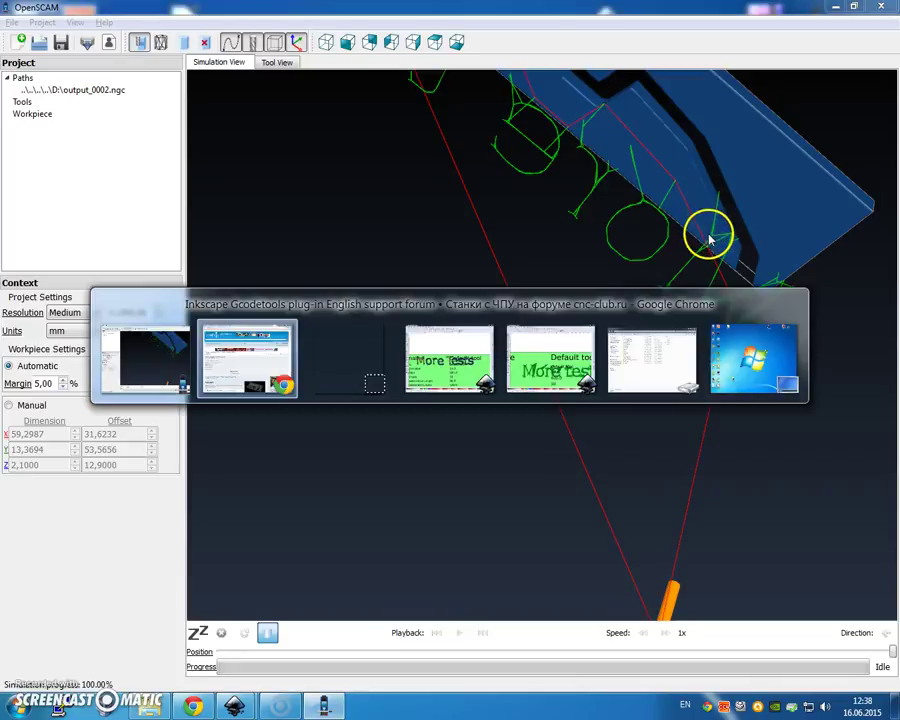
{"action": "key", "text": "alt+Tab"}
{"action": "key", "text": "alt+Tab"}
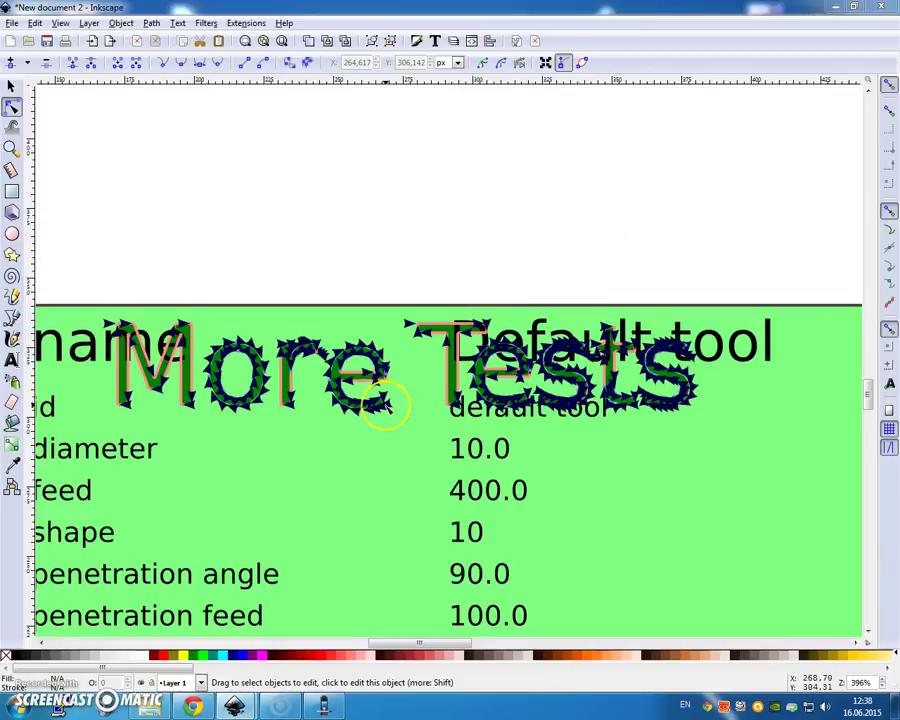
{"action": "key", "text": "alt+Tab"}
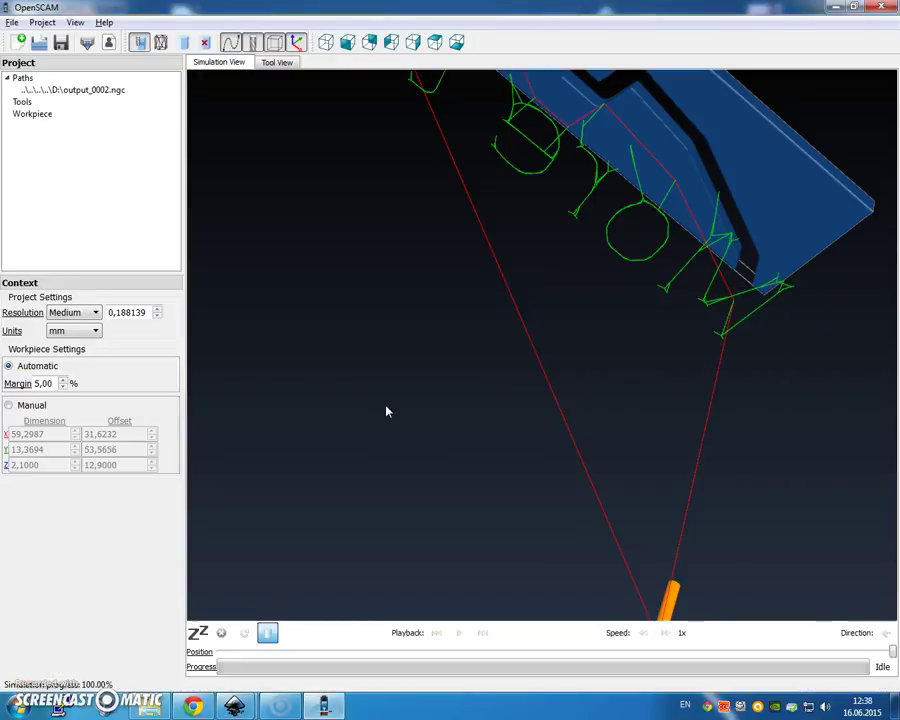
{"action": "key", "text": "alt+Tab"}
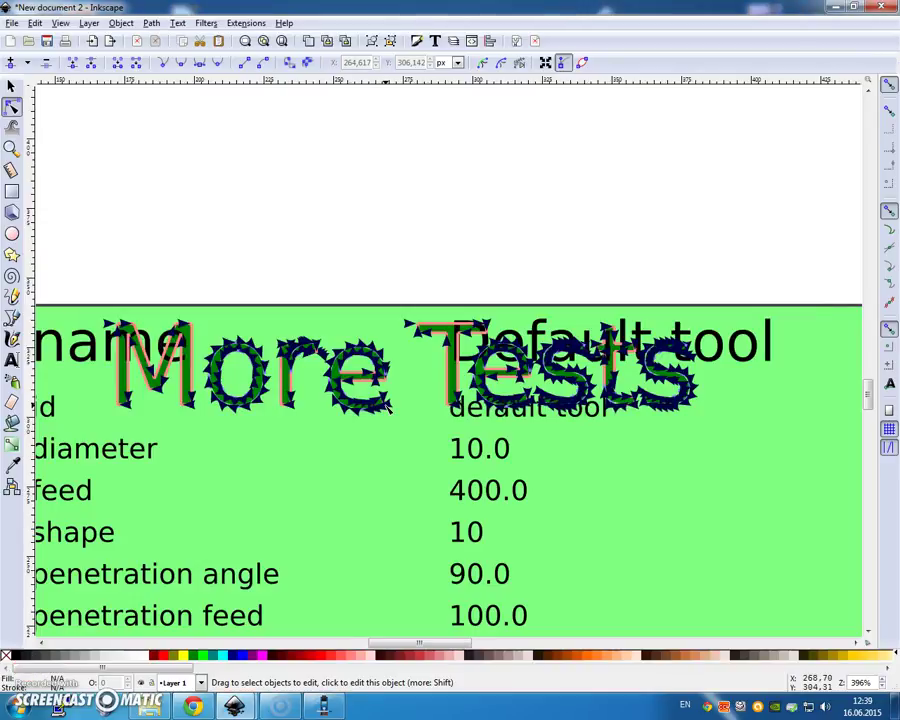
{"action": "key", "text": "ctrl+w"}
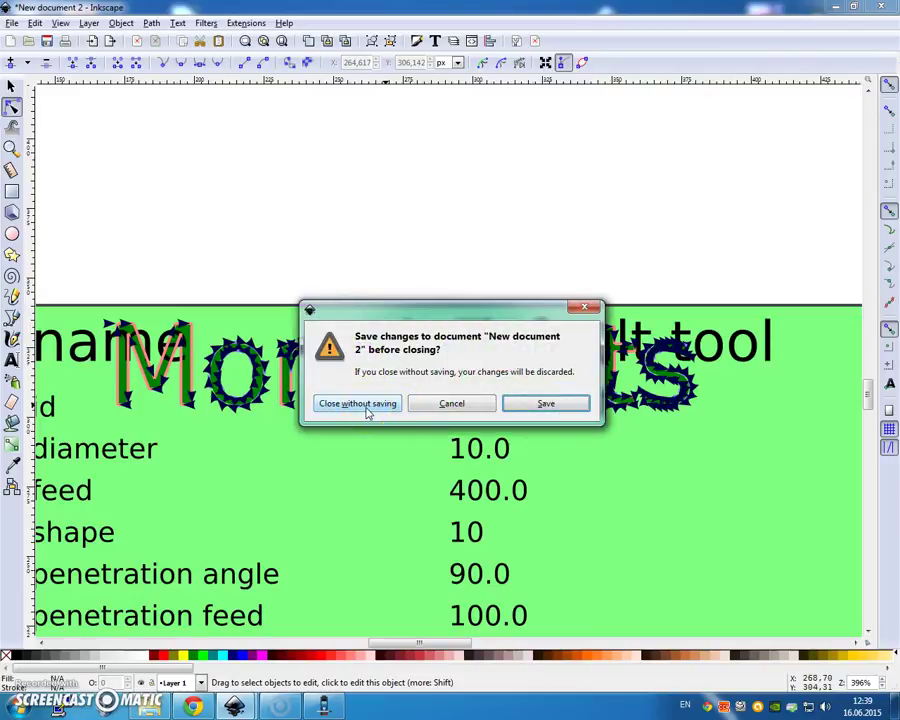
{"action": "left_click", "coordinate": [468, 405]}
{"action": "key", "text": "alt+Tab"}
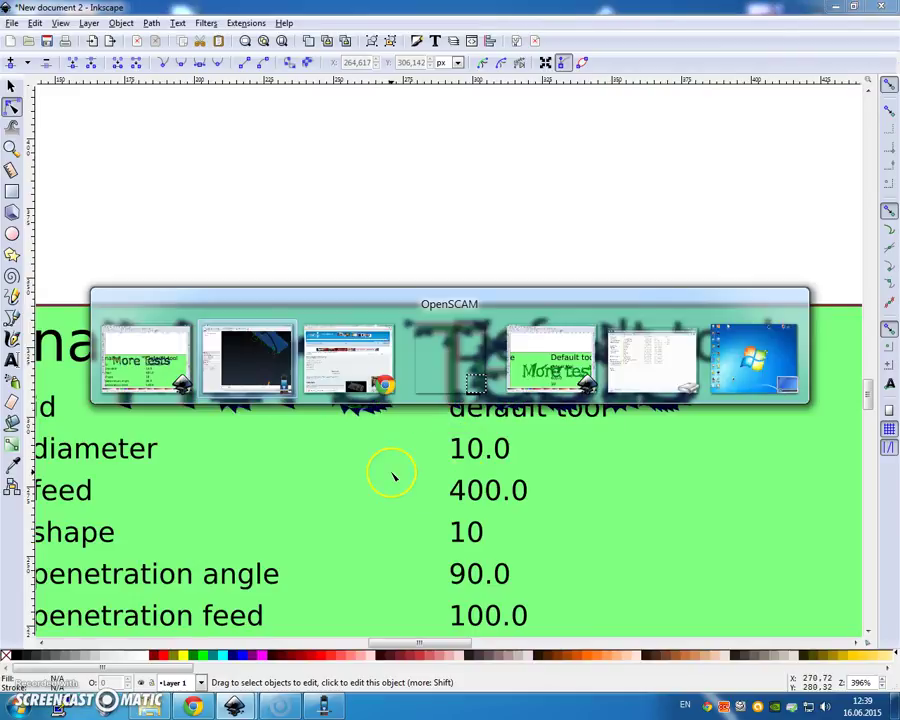
{"action": "key", "text": "alt+Tab"}
{"action": "key", "text": "alt+Tab"}
{"action": "key", "text": "alt+Tab"}
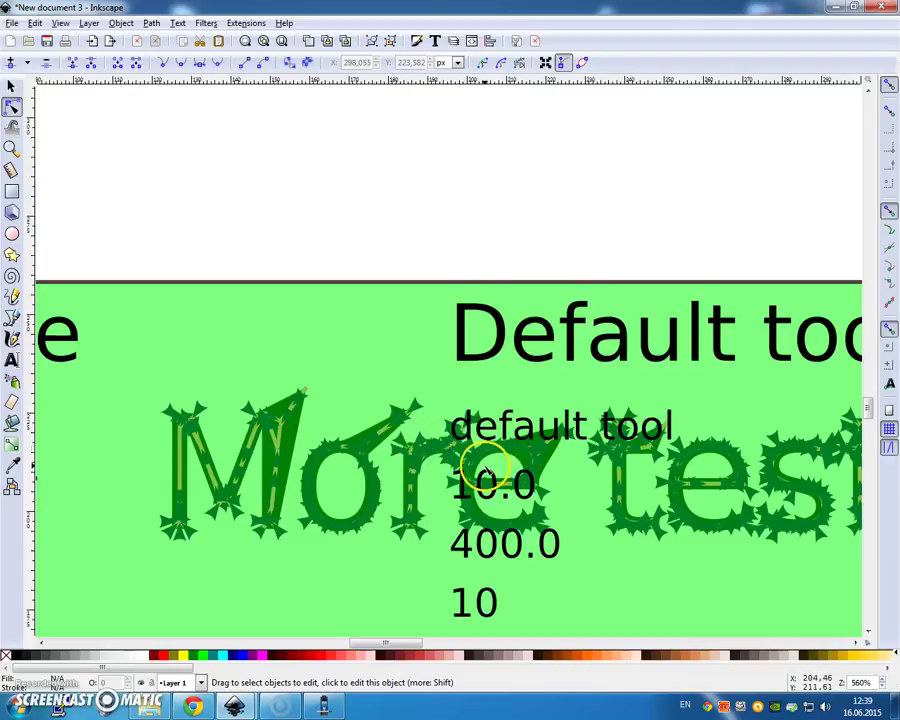
{"action": "key", "text": "alt+Tab"}
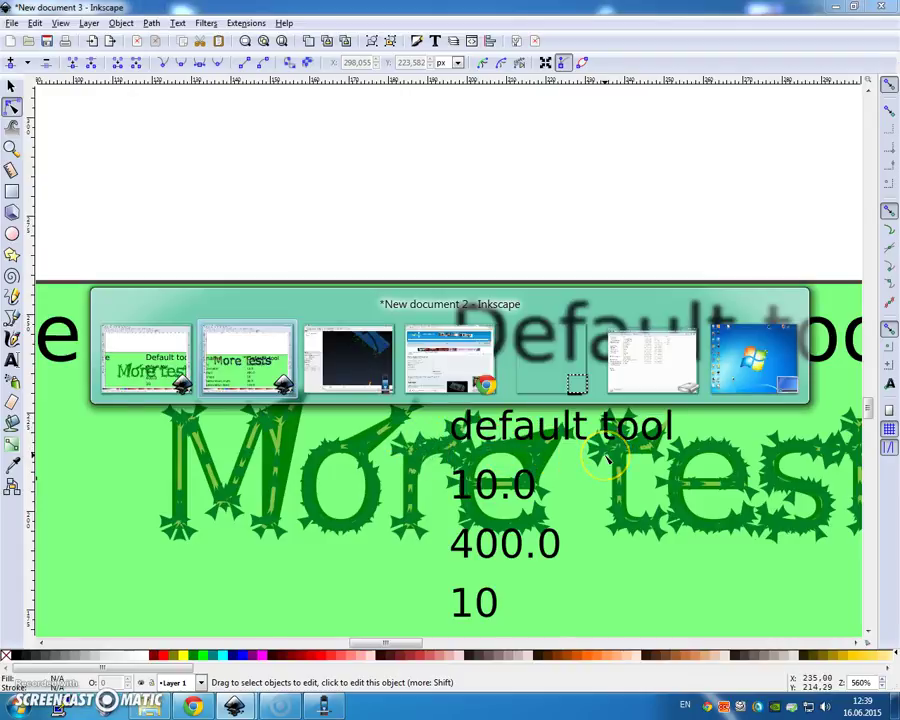
{"action": "key", "text": "alt+Tab"}
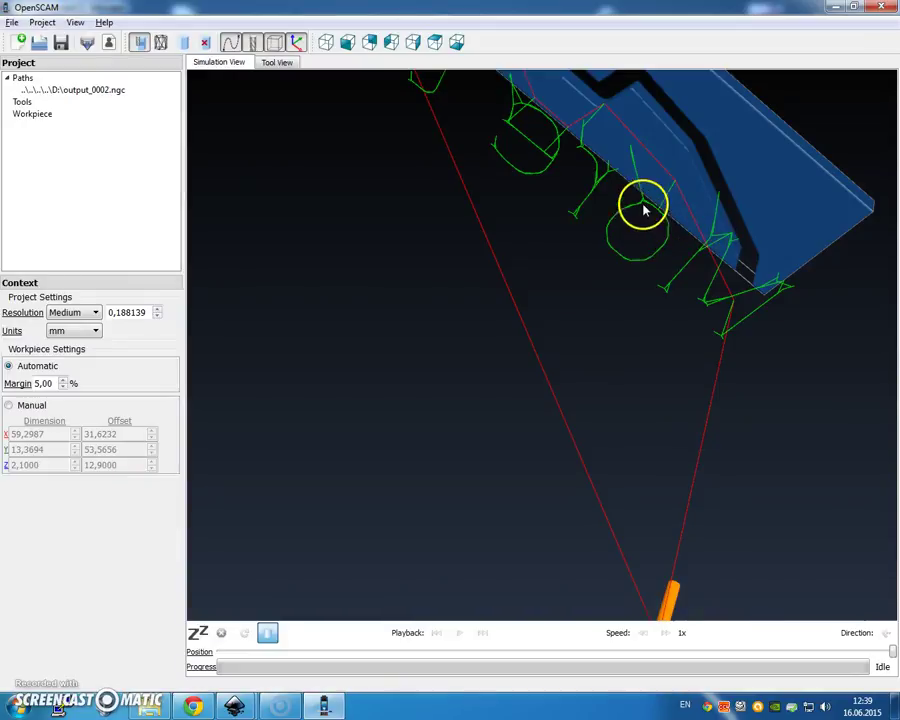
Step: Rotate the OpenSCAM view to bring the tool into sight and replay the More tests engraving simulation
{"action": "left_click_drag", "start_coordinate": [644, 209], "coordinate": [527, 203]}
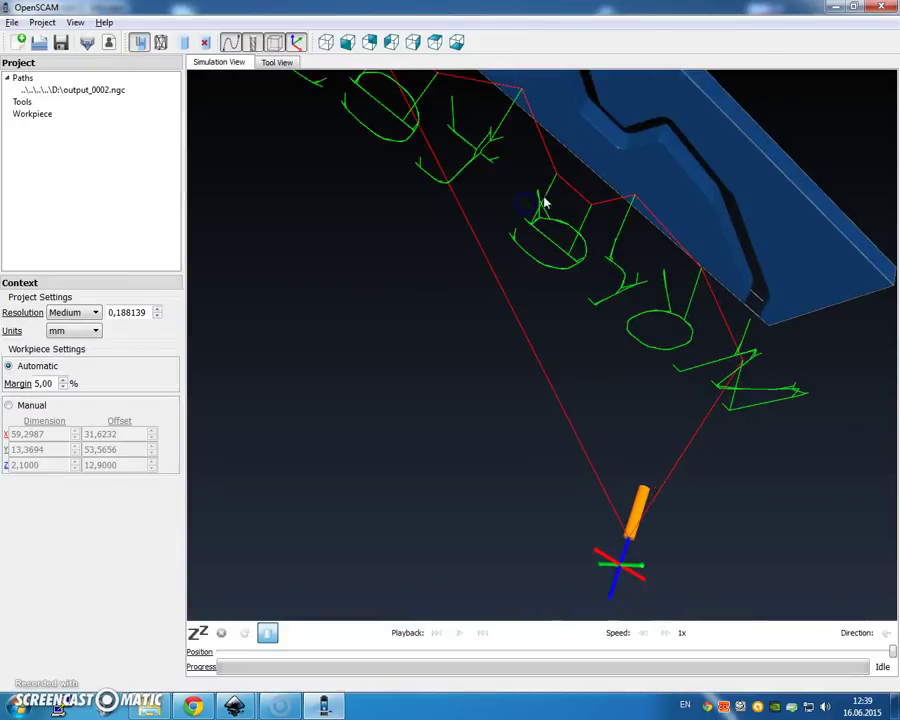
{"action": "left_click", "coordinate": [552, 208]}
{"action": "left_click", "coordinate": [531, 297]}
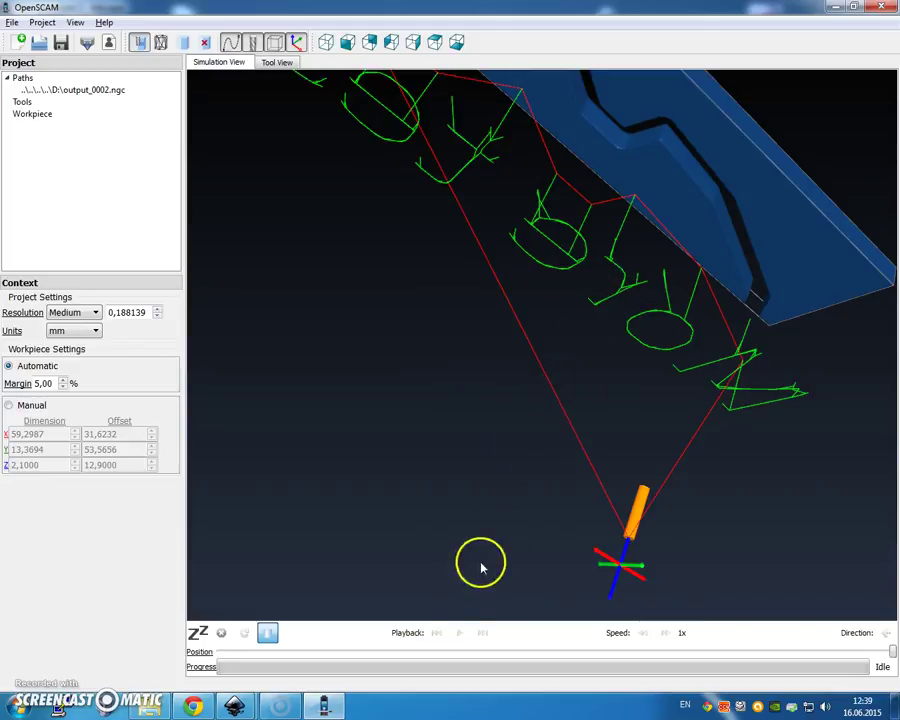
{"action": "left_click", "coordinate": [459, 634]}
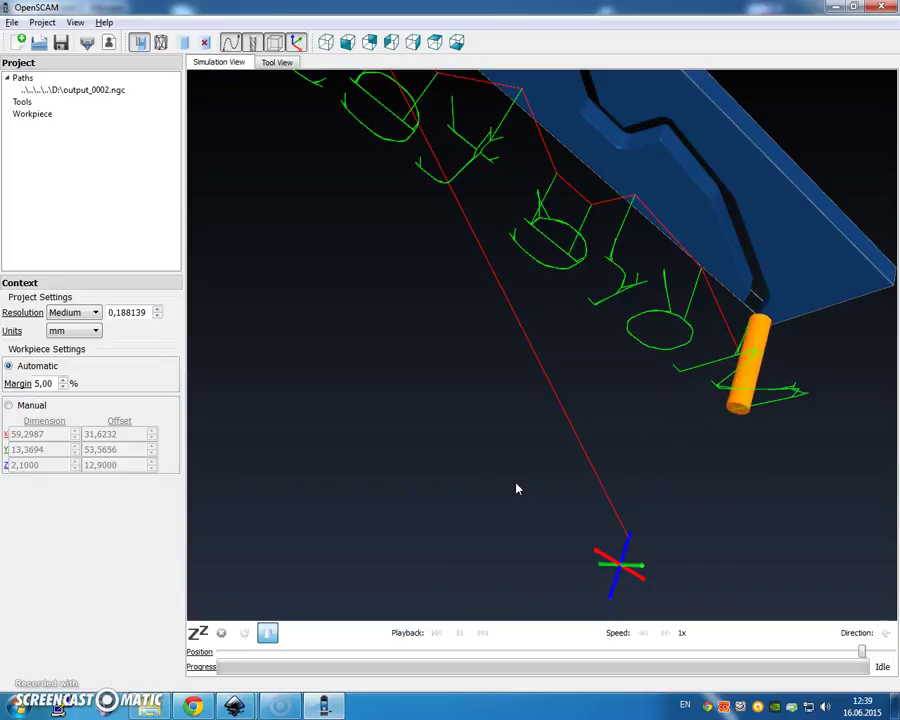
{"action": "key", "text": "alt+Tab"}
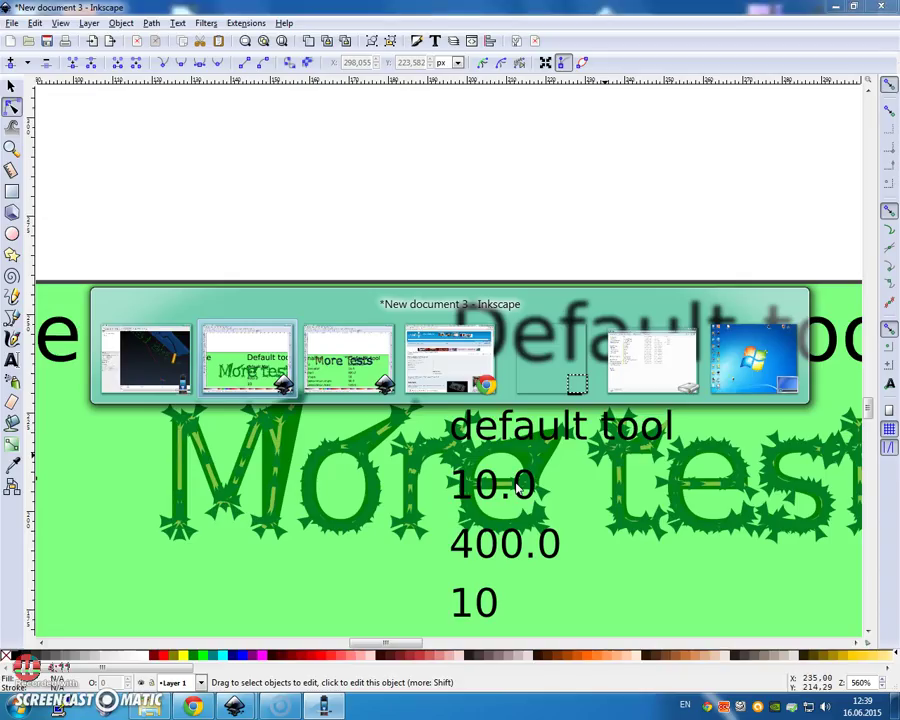
{"action": "left_click", "coordinate": [245, 22]}
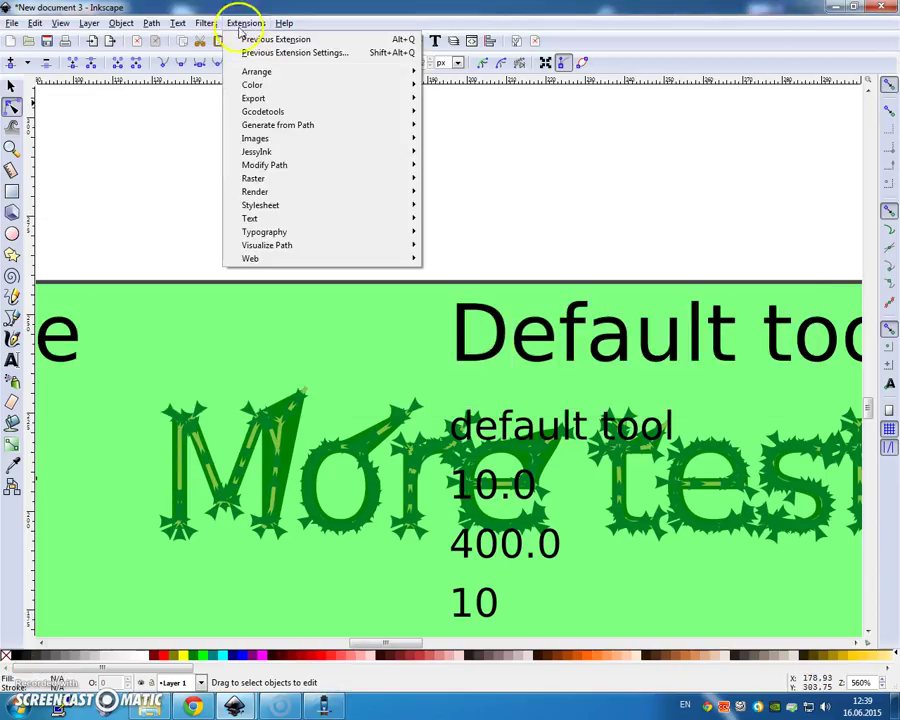
{"action": "mouse_move", "coordinate": [283, 116]}
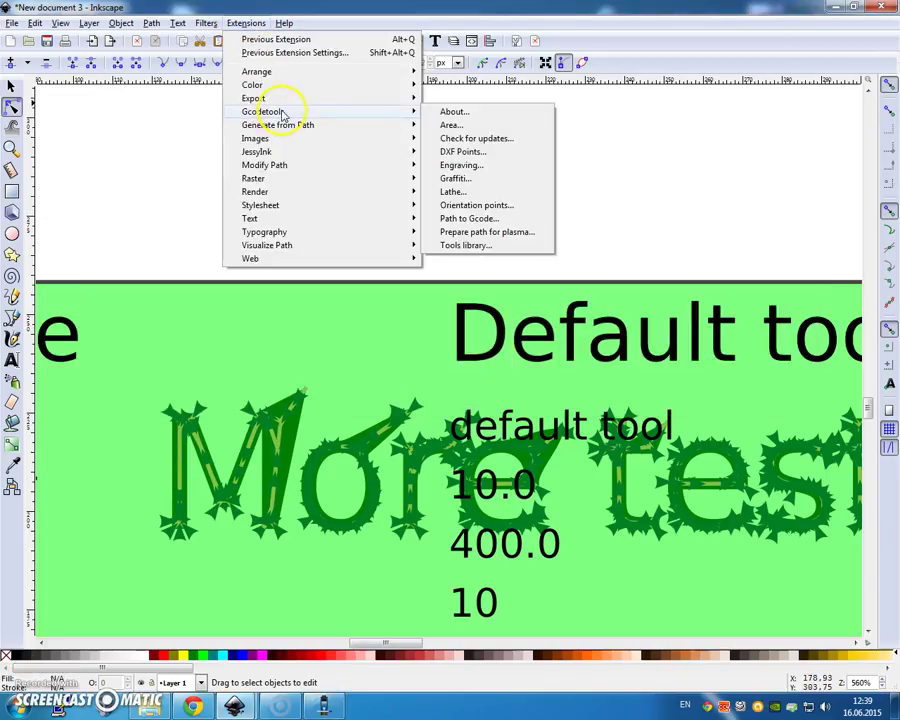
{"action": "left_click", "coordinate": [455, 112]}
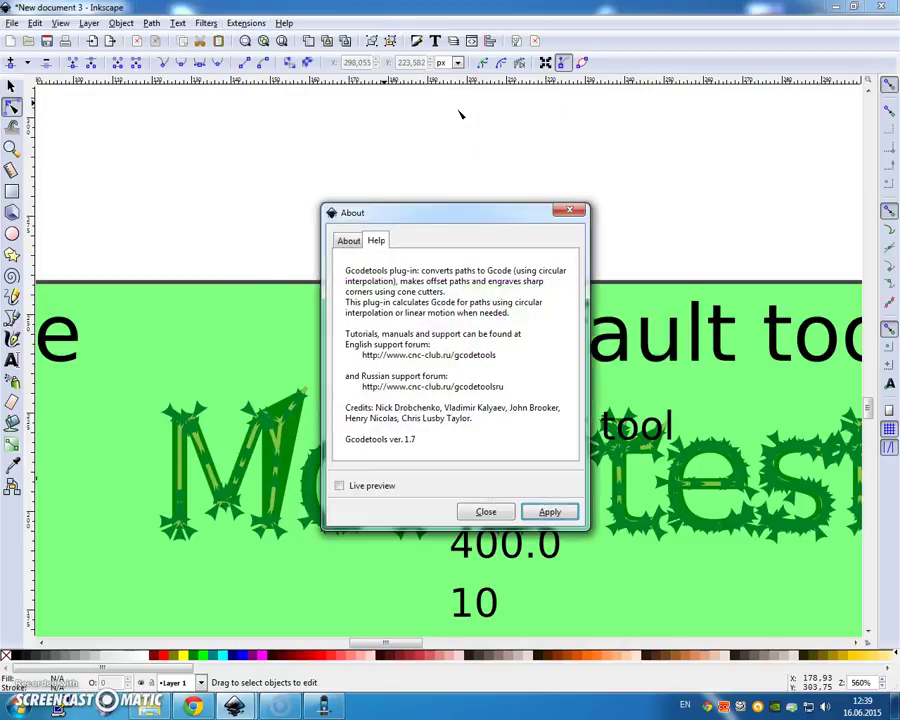
{"action": "left_click", "coordinate": [488, 513]}
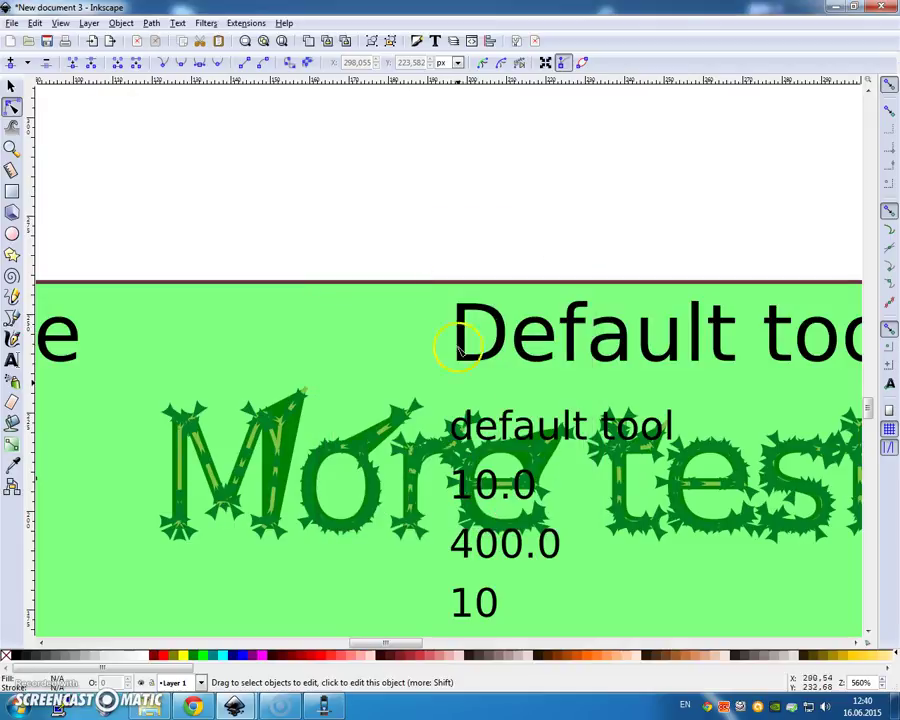
Step: Zoom the Inkscape canvas out to the full Default tool table, then switch back to OpenSCAM
{"action": "scroll", "coordinate": [478, 186], "scroll_direction": "down", "scroll_amount": 1}
{"action": "scroll", "coordinate": [479, 186], "scroll_direction": "down", "scroll_amount": 2}
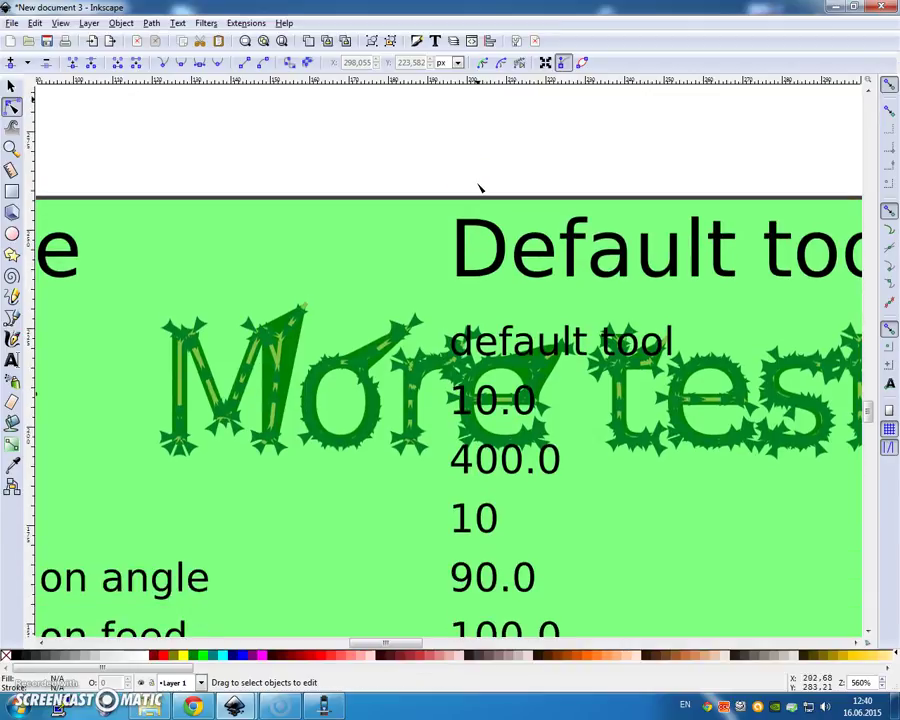
{"action": "scroll", "coordinate": [479, 186], "scroll_direction": "up", "scroll_amount": 2}
{"action": "scroll", "coordinate": [479, 186], "scroll_direction": "down", "scroll_amount": 4}
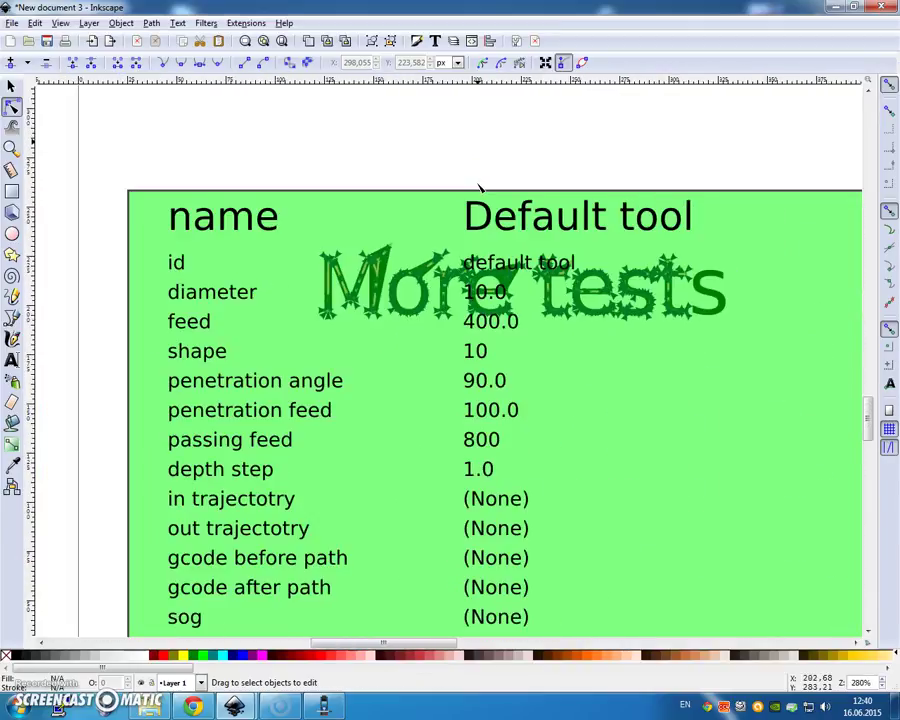
{"action": "scroll", "coordinate": [479, 186], "scroll_direction": "down", "scroll_amount": 1}
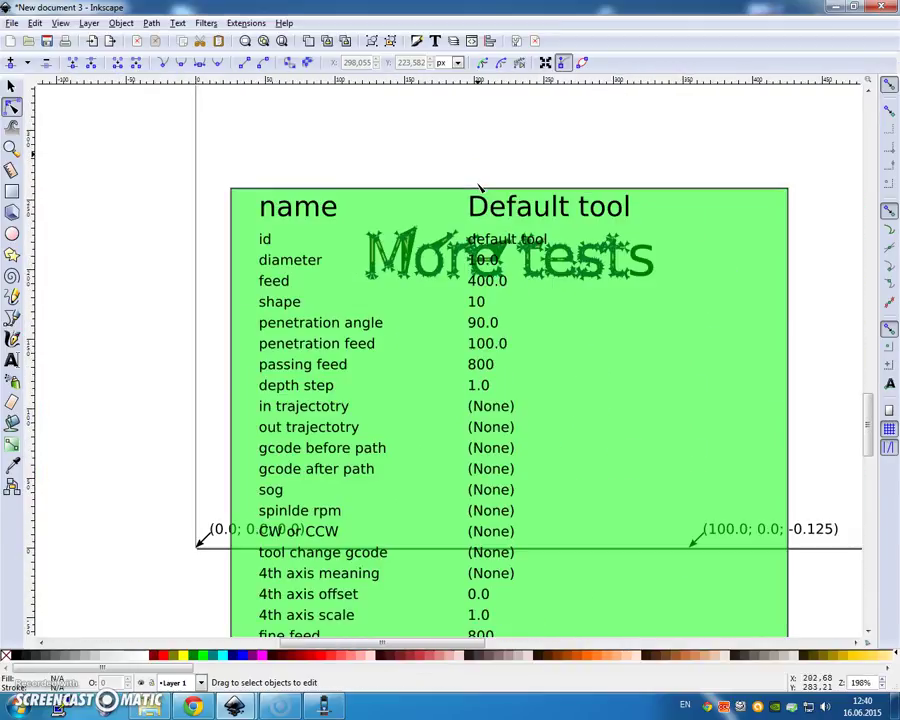
{"action": "left_click", "coordinate": [805, 300]}
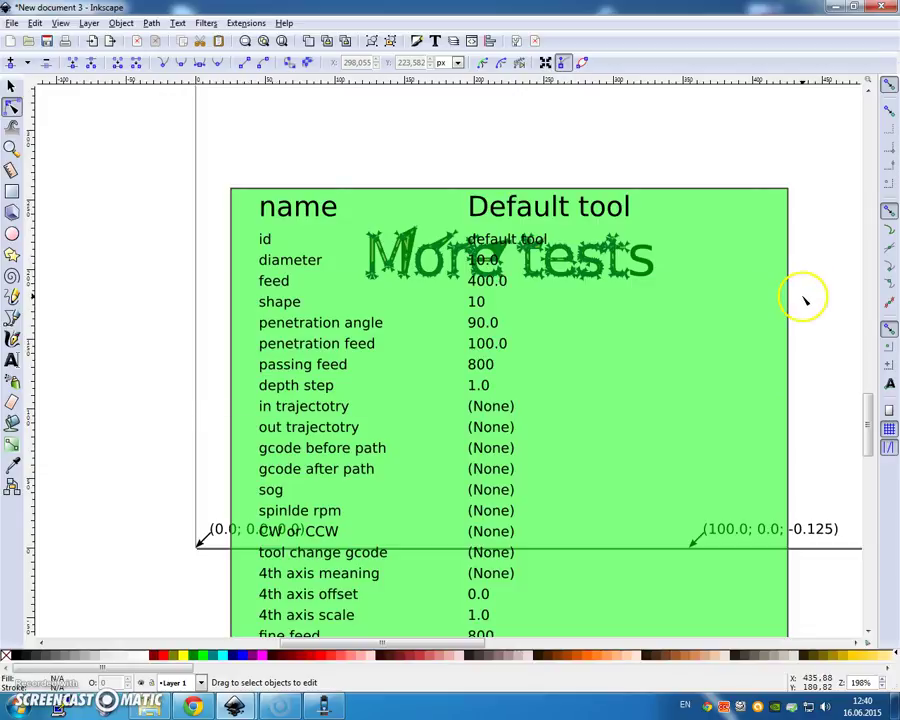
{"action": "key", "text": "alt+Tab"}
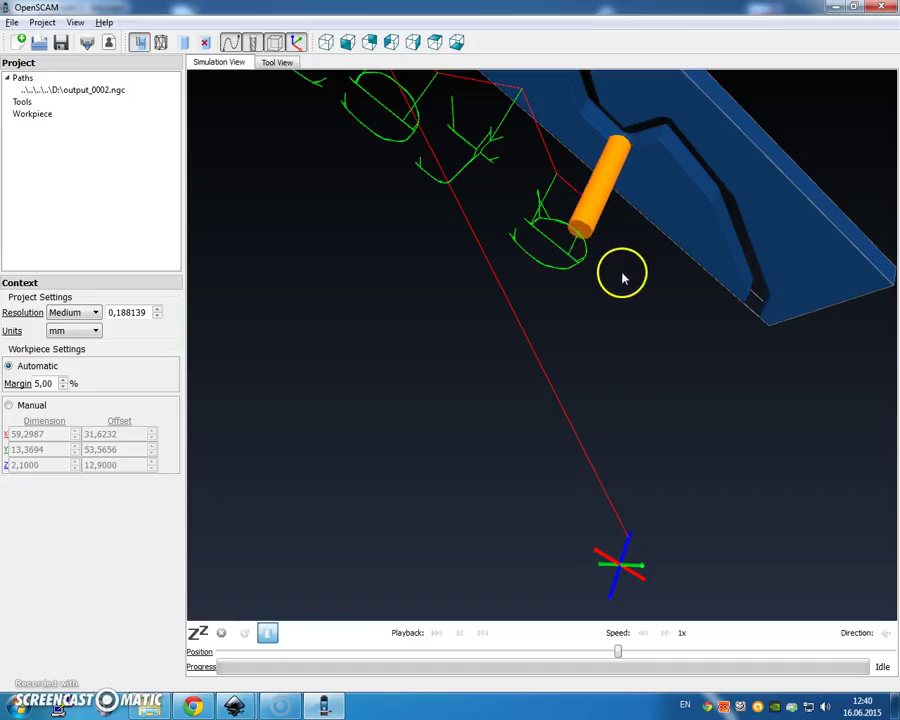